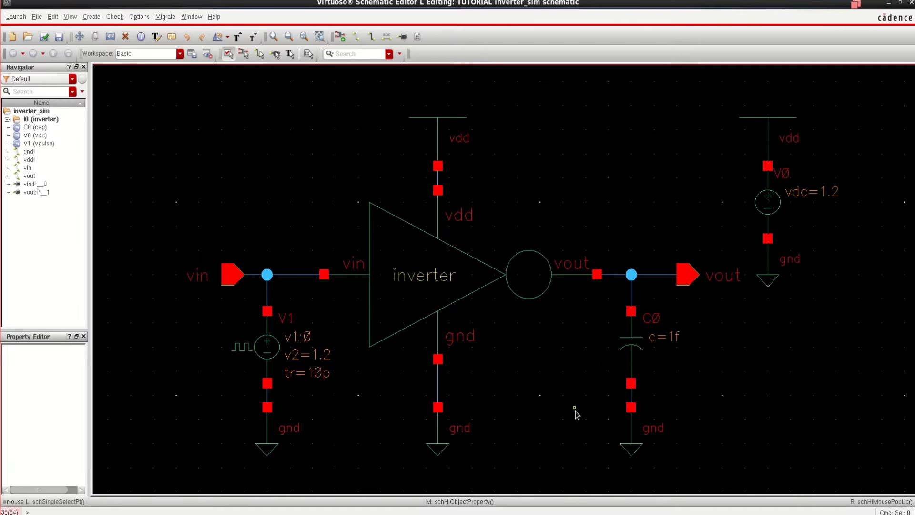
# - Inspect the vin and vout nets and select the inverter instance I0
pyautogui.click(268, 275)
pyautogui.click(632, 275)
pyautogui.click(478, 296)
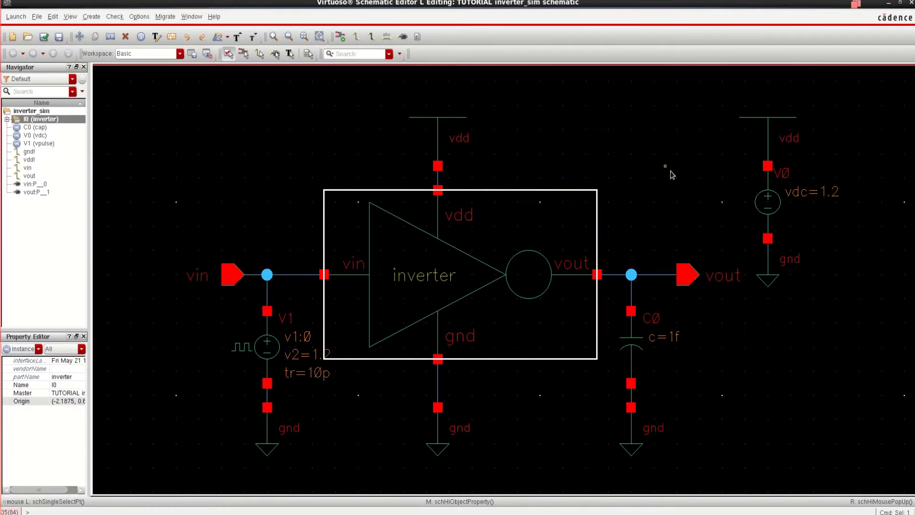
pyautogui.click(669, 183)
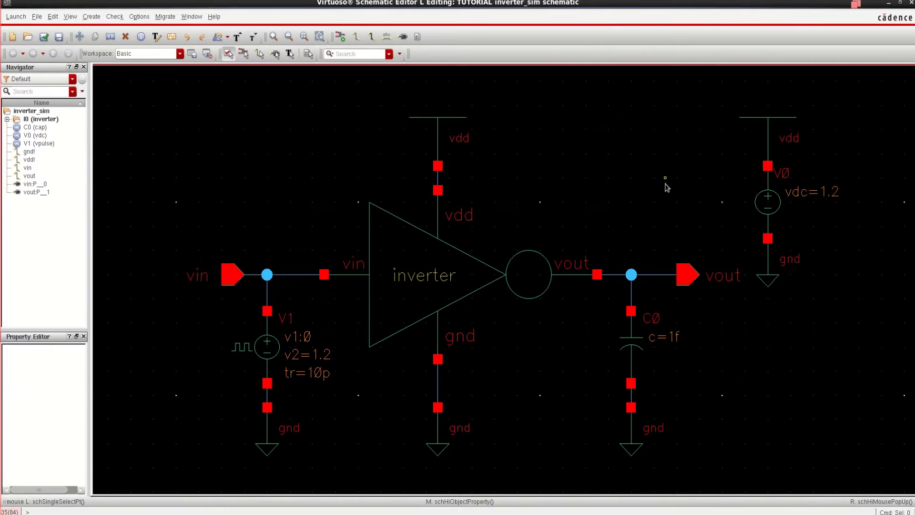
pyautogui.click(456, 276)
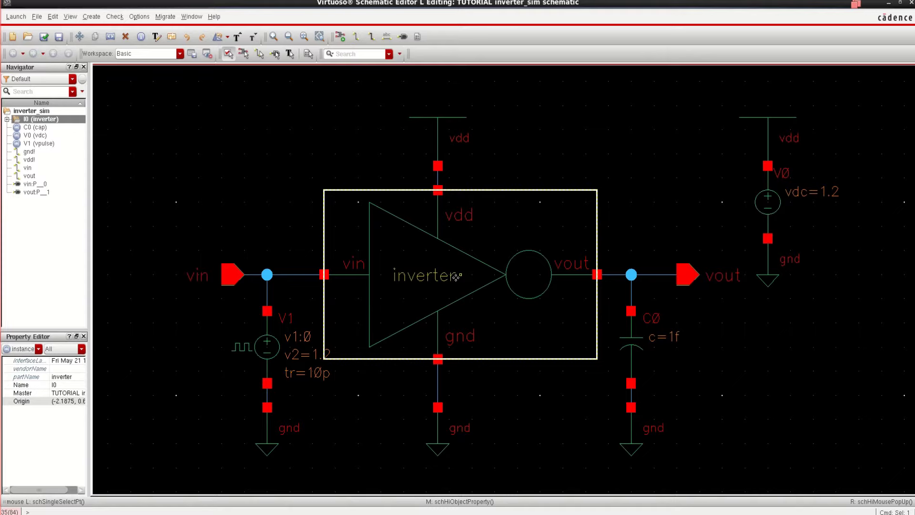
# - Descend into the inverter's own schematic, then return to the top-level inverter_sim schematic
pyautogui.press('shift')
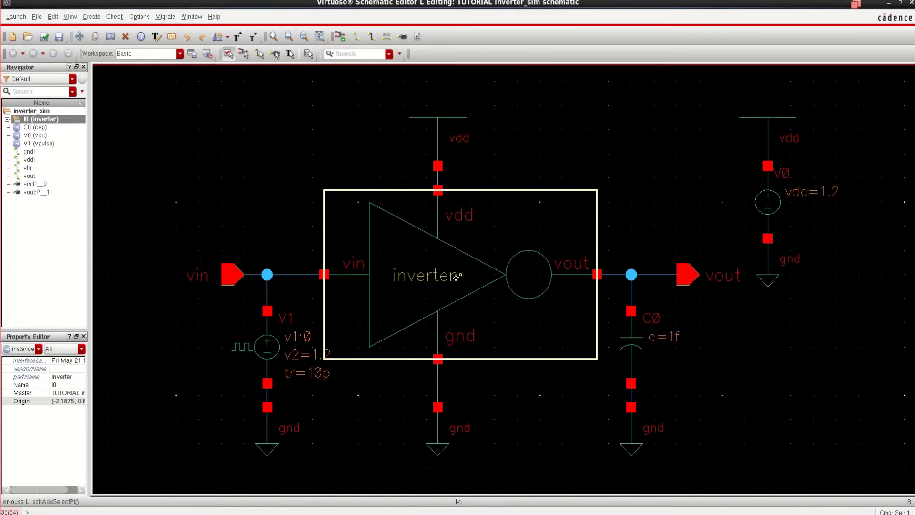
pyautogui.hotkey('shift', 'e')
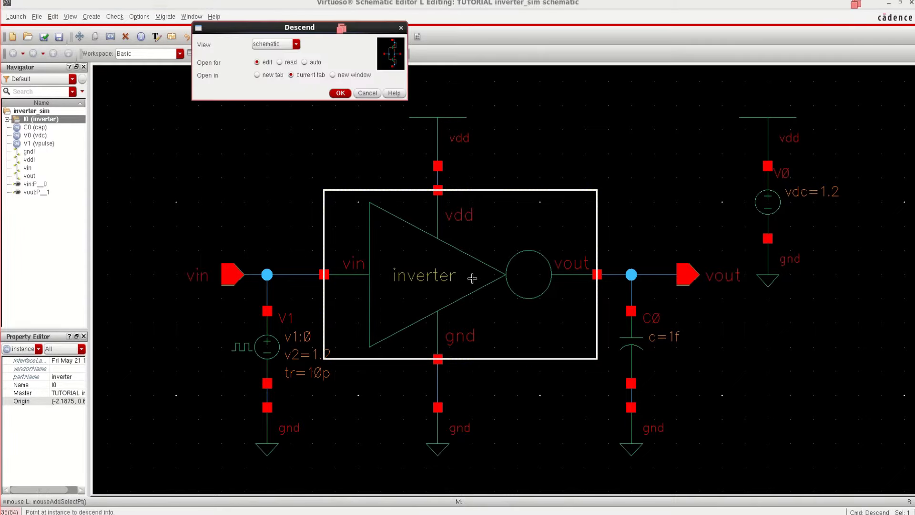
pyautogui.click(346, 92)
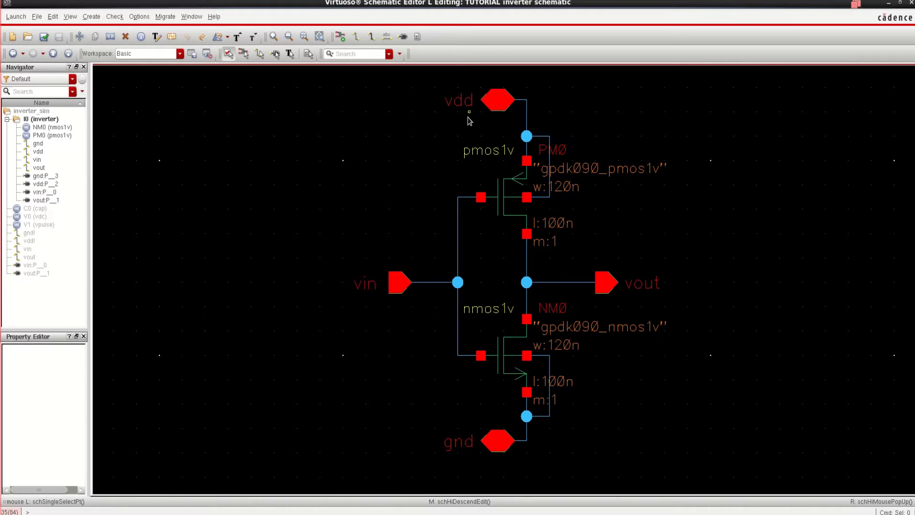
pyautogui.press('ctrl')
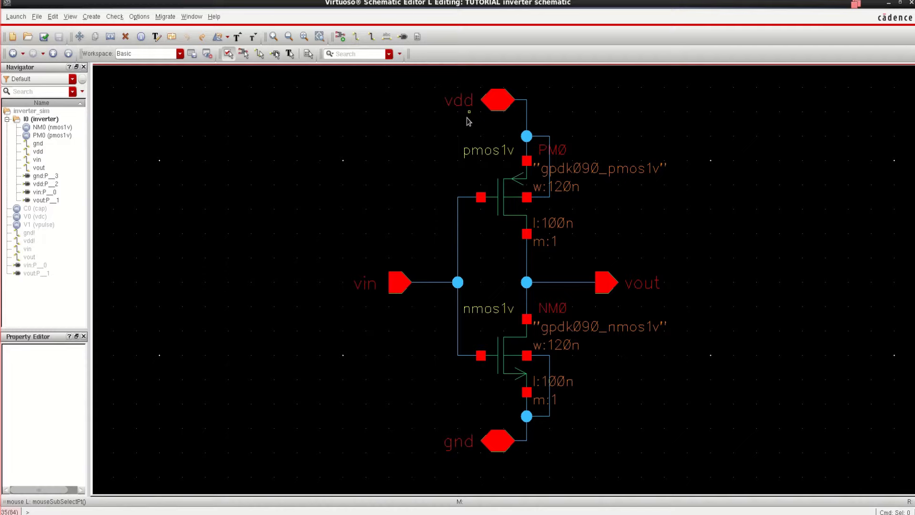
pyautogui.hotkey('ctrl', 'e')
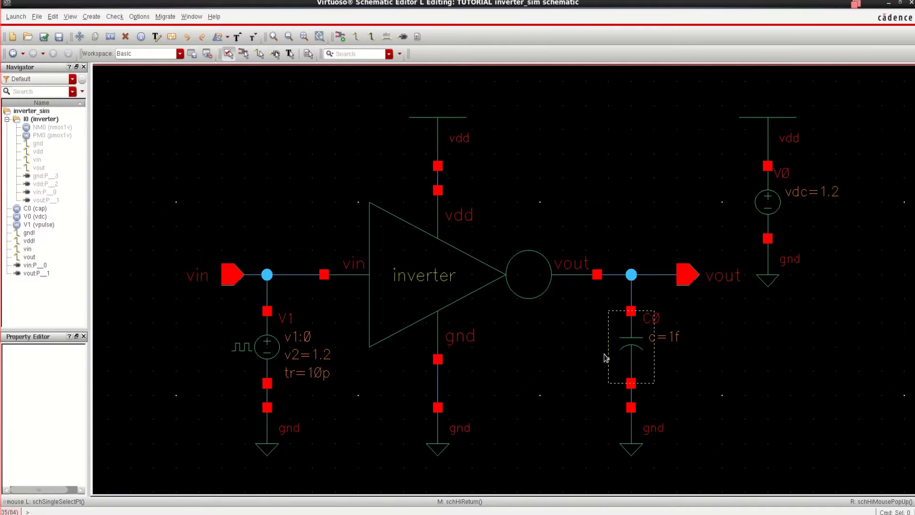
# - Open the V1 pulse source's properties, enlarged, and review its 50p delay time
pyautogui.click(274, 354)
pyautogui.click(340, 414)
pyautogui.click(274, 358)
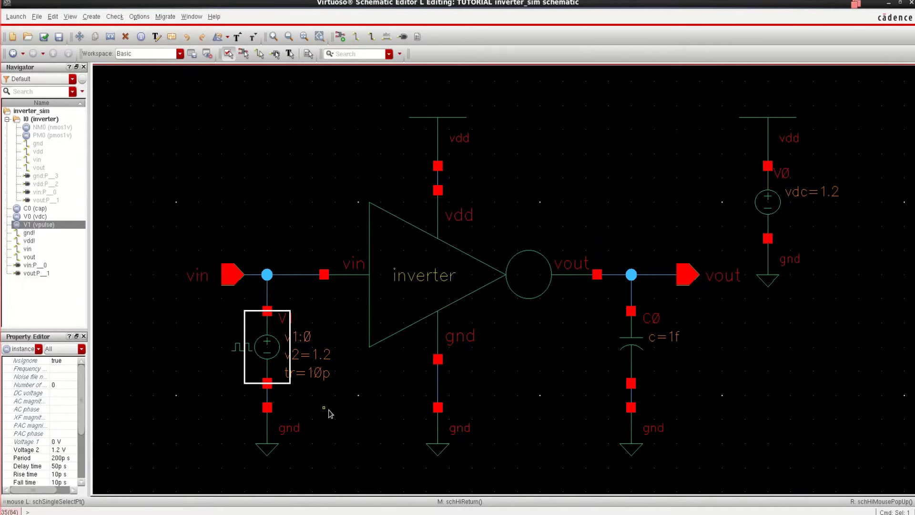
pyautogui.press('q')
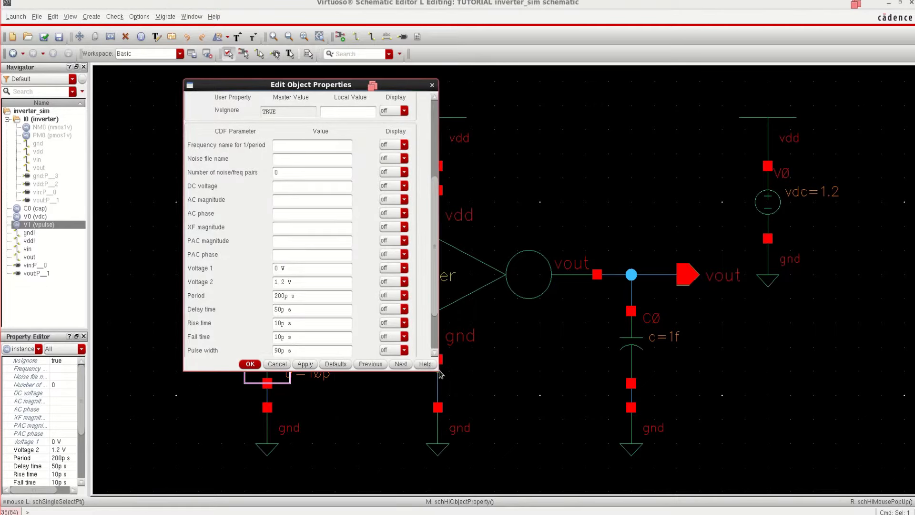
pyautogui.moveTo(432, 367); pyautogui.dragTo(441, 443)
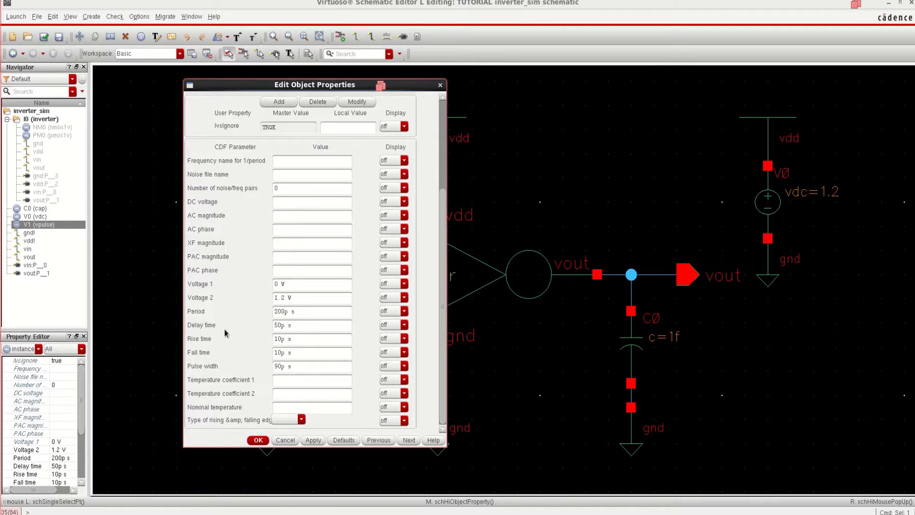
pyautogui.moveTo(305, 327); pyautogui.dragTo(255, 331)
# - Close the V1 properties and inspect the V0 DC supply and load capacitor C0
pyautogui.click(258, 440)
pyautogui.click(535, 389)
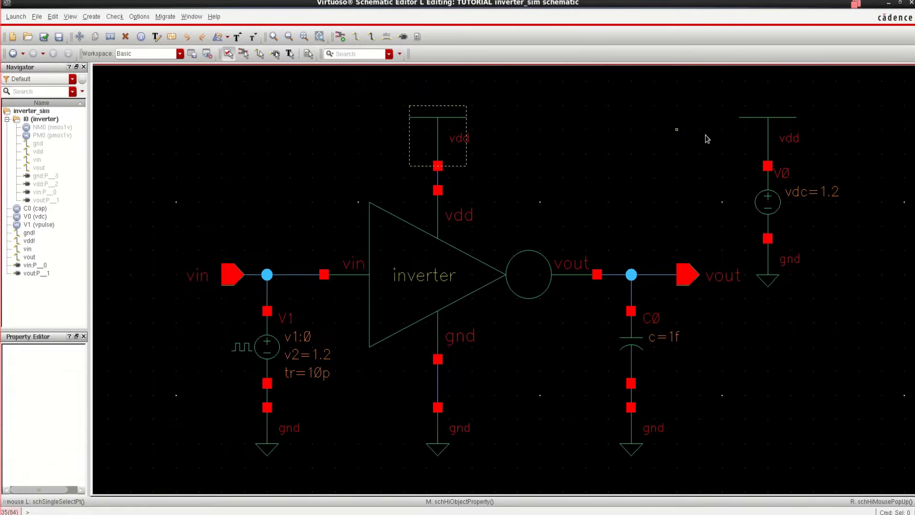
pyautogui.click(824, 198)
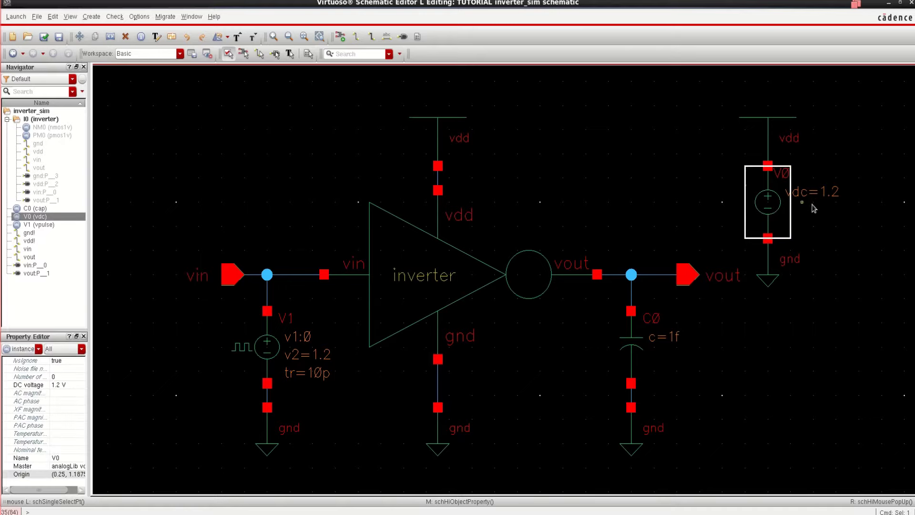
pyautogui.click(705, 375)
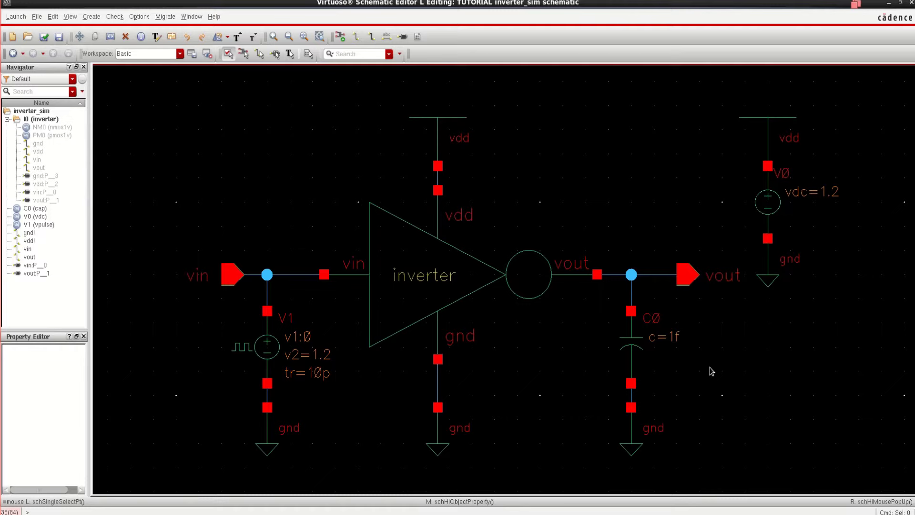
pyautogui.click(639, 345)
pyautogui.click(744, 350)
# - Check and save the schematic, then launch ADE L for it
pyautogui.click(44, 37)
pyautogui.click(18, 18)
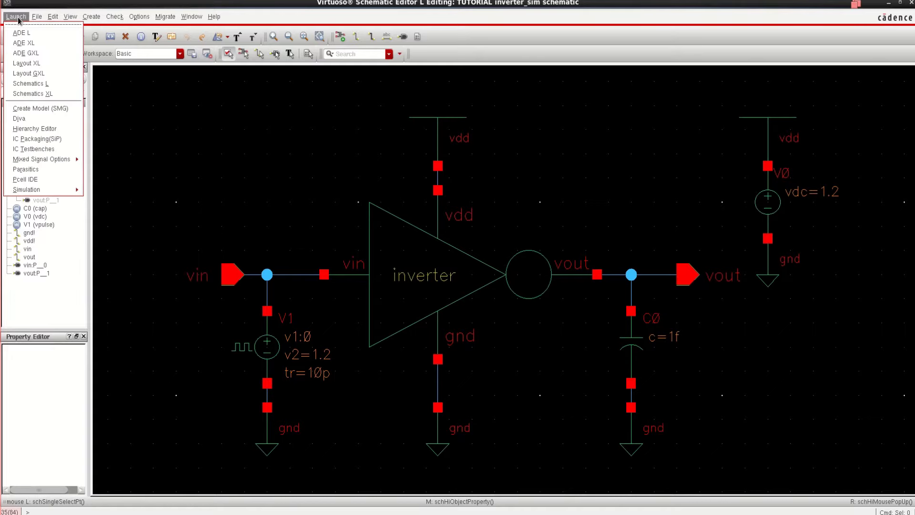
pyautogui.click(41, 35)
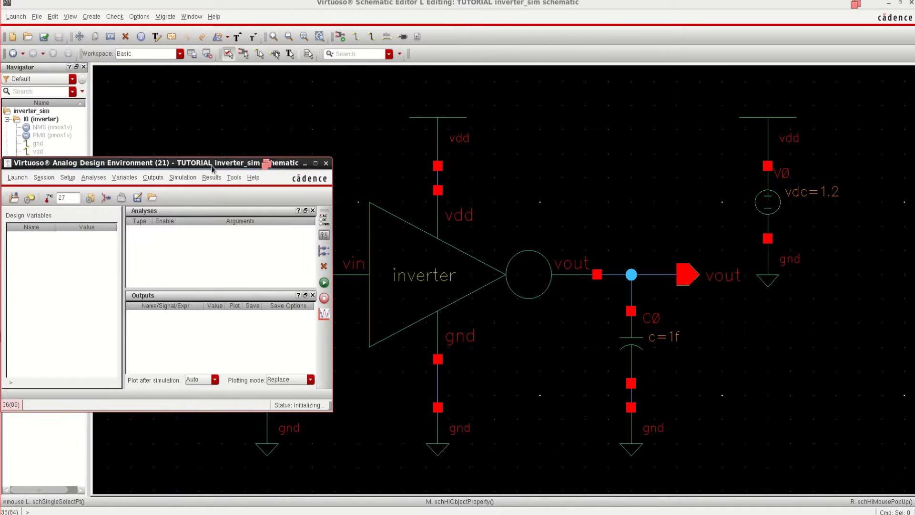
pyautogui.moveTo(344, 134); pyautogui.dragTo(353, 125)
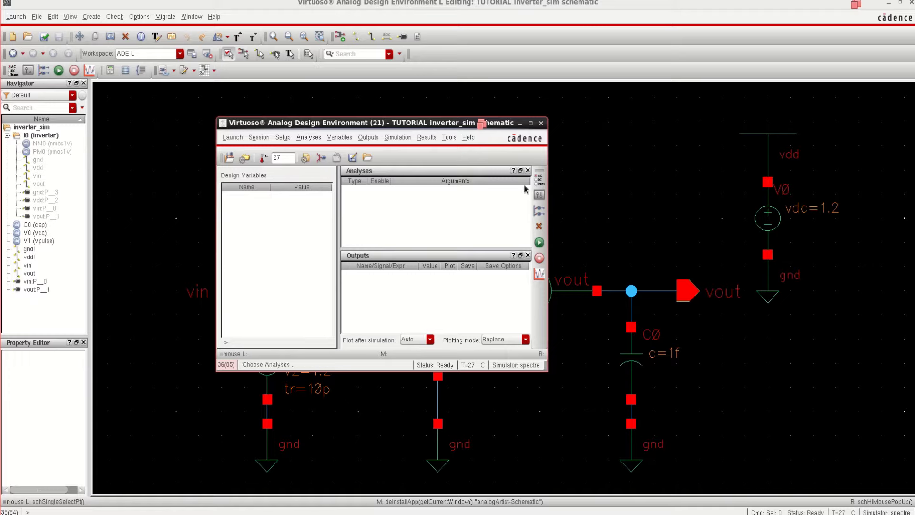
# - Add a transient analysis with a 400p stop time and moderate accuracy
pyautogui.click(540, 179)
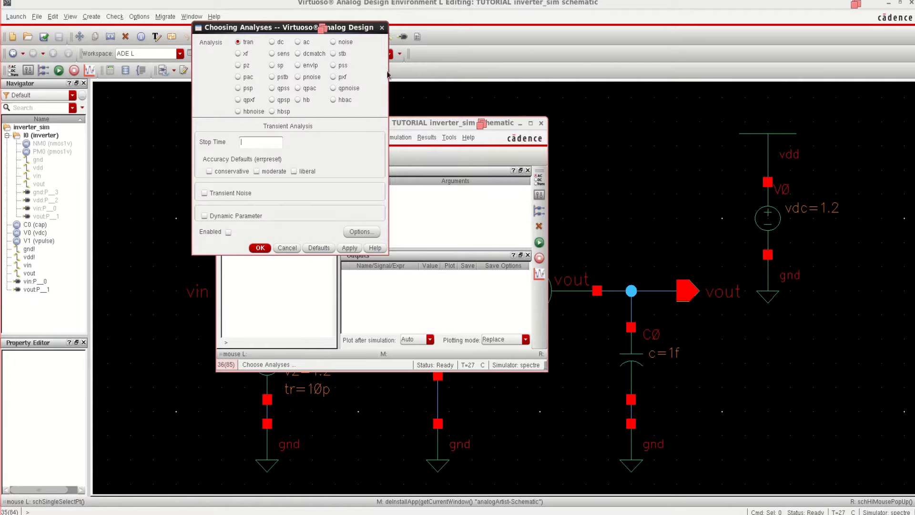
pyautogui.click(381, 27)
pyautogui.rightClick(402, 192)
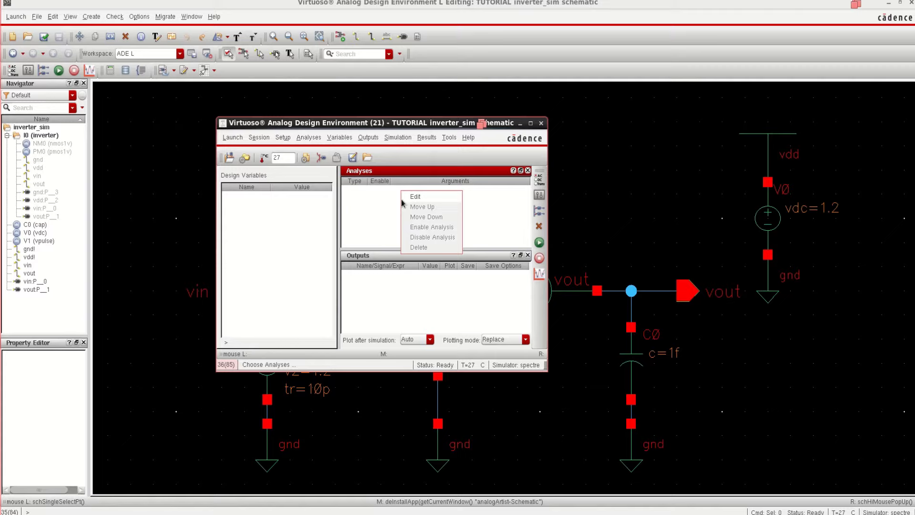
pyautogui.click(420, 196)
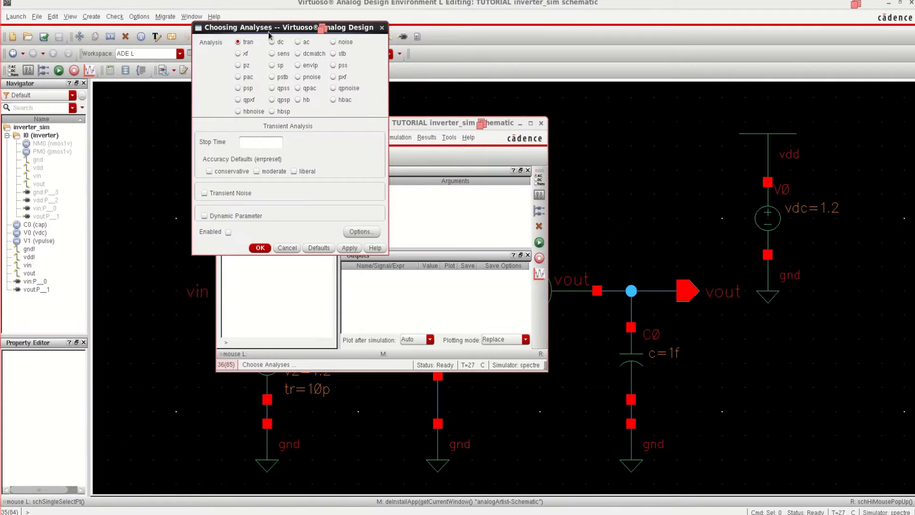
pyautogui.moveTo(273, 27); pyautogui.dragTo(322, 26)
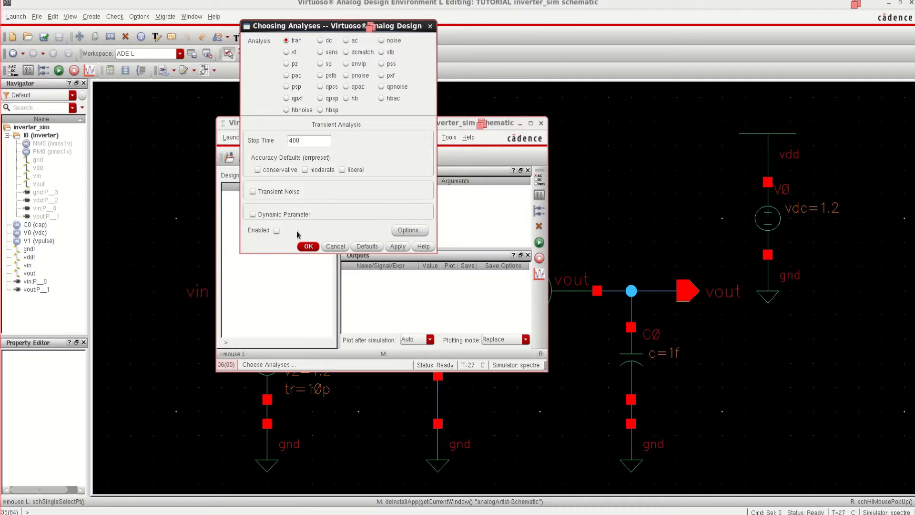
pyautogui.write('p')
pyautogui.click(308, 246)
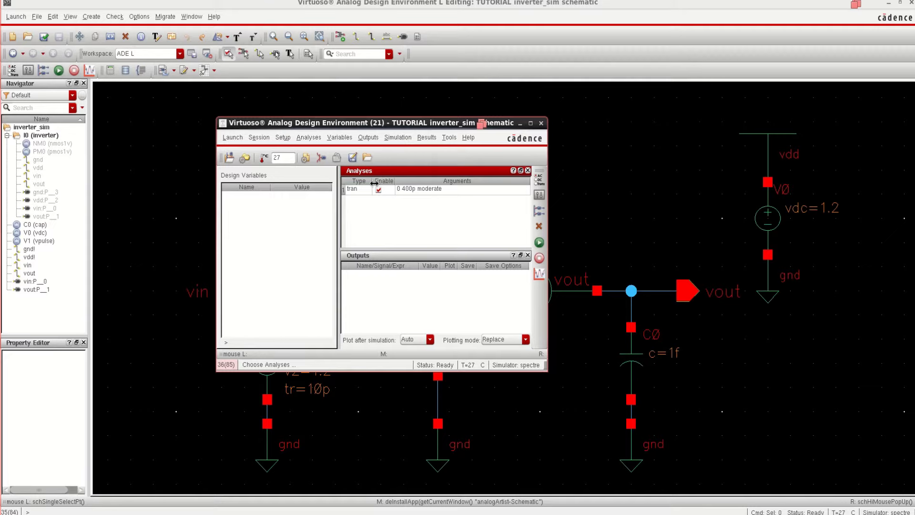
# - Pick the vout and vin wires on the schematic as plotted outputs
pyautogui.rightClick(390, 285)
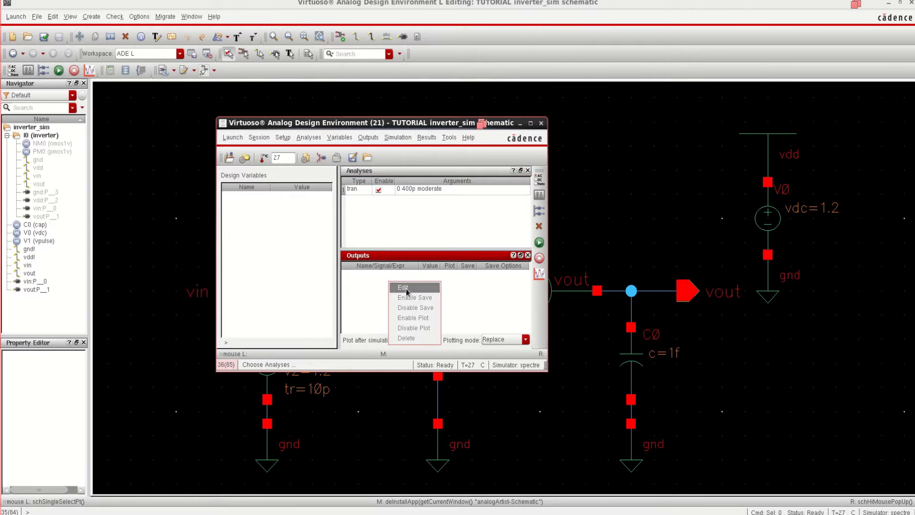
pyautogui.click(408, 289)
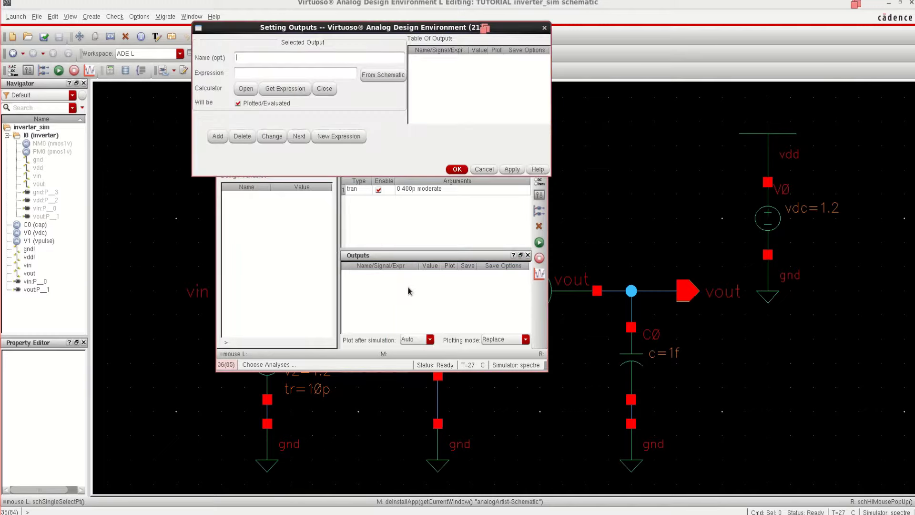
pyautogui.click(382, 76)
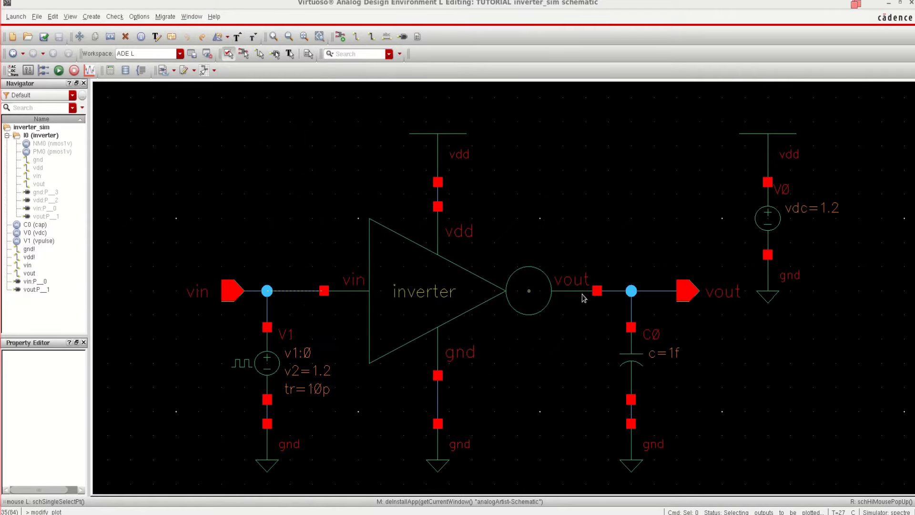
pyautogui.click(654, 294)
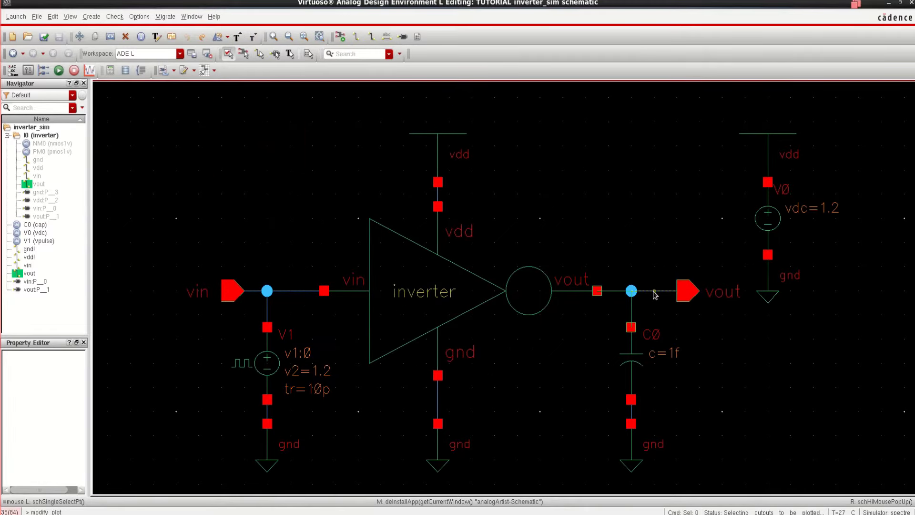
pyautogui.click(285, 293)
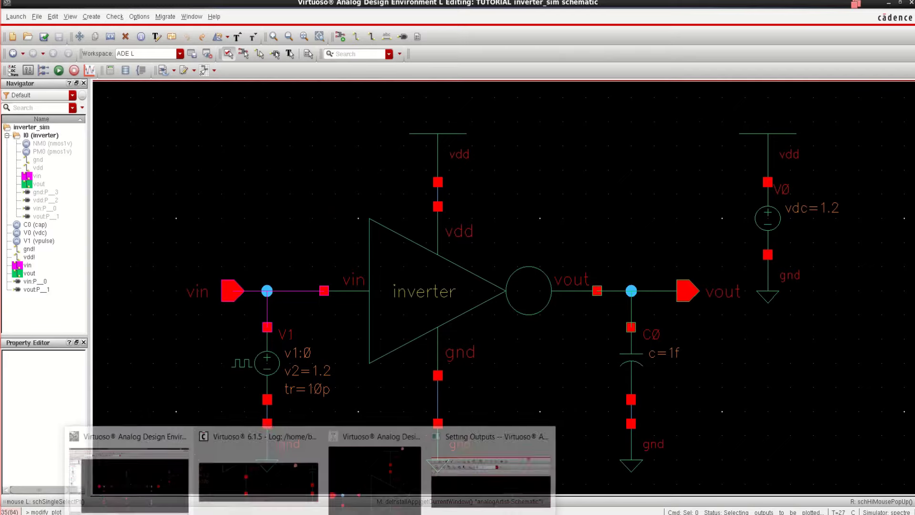
pyautogui.click(503, 442)
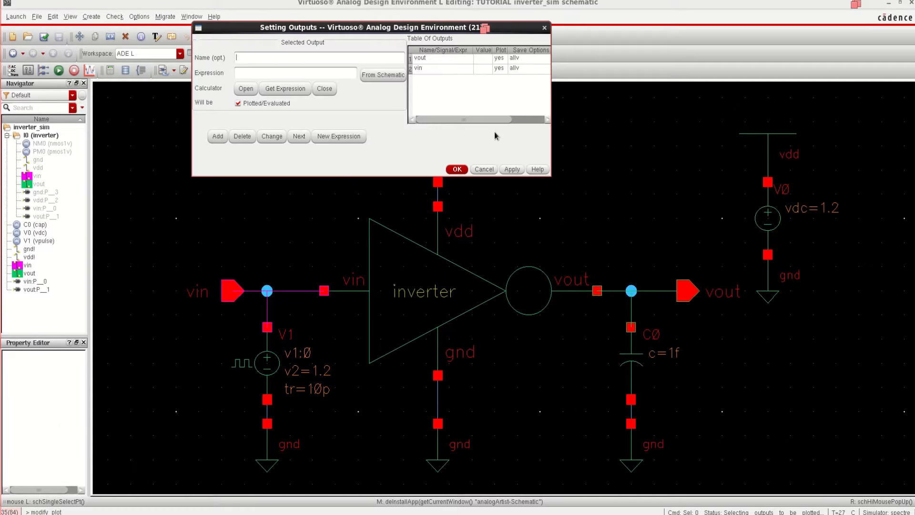
pyautogui.click(456, 169)
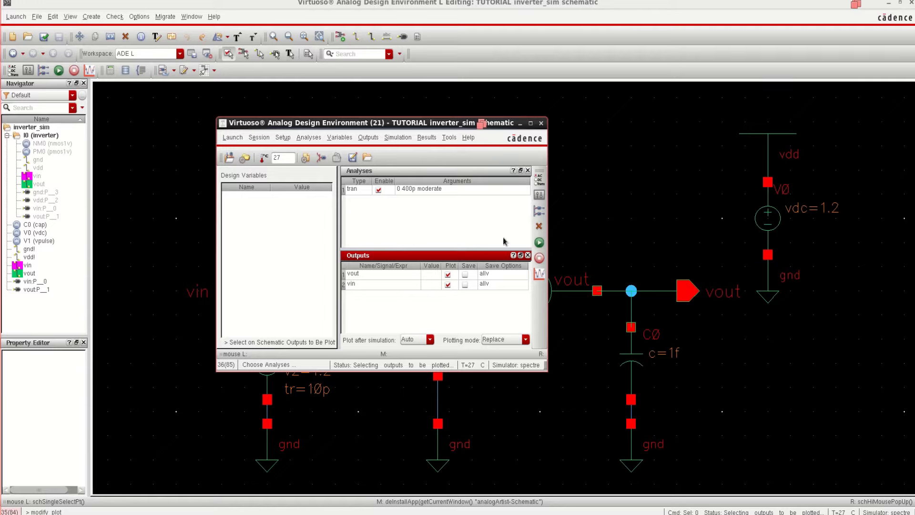
# - Netlist and run the 400 ps transient, then maximize the vout/vin waveform window
pyautogui.click(540, 244)
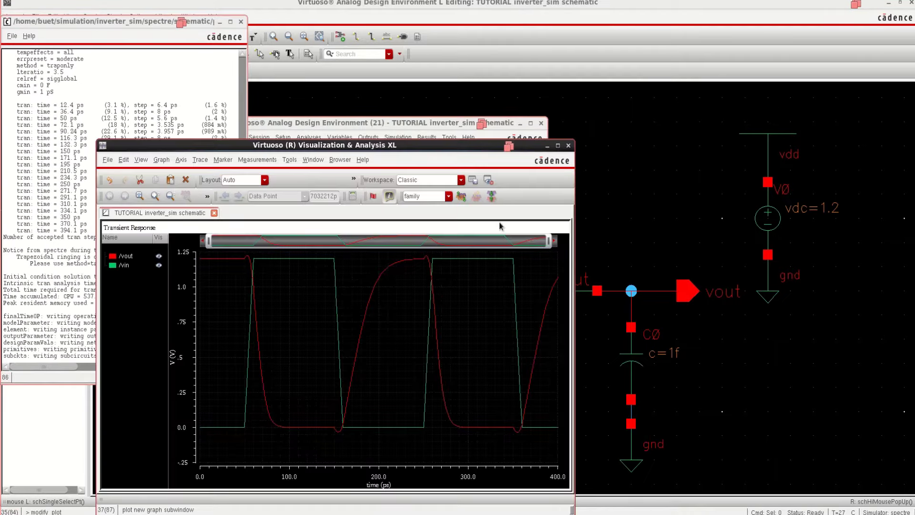
pyautogui.click(558, 146)
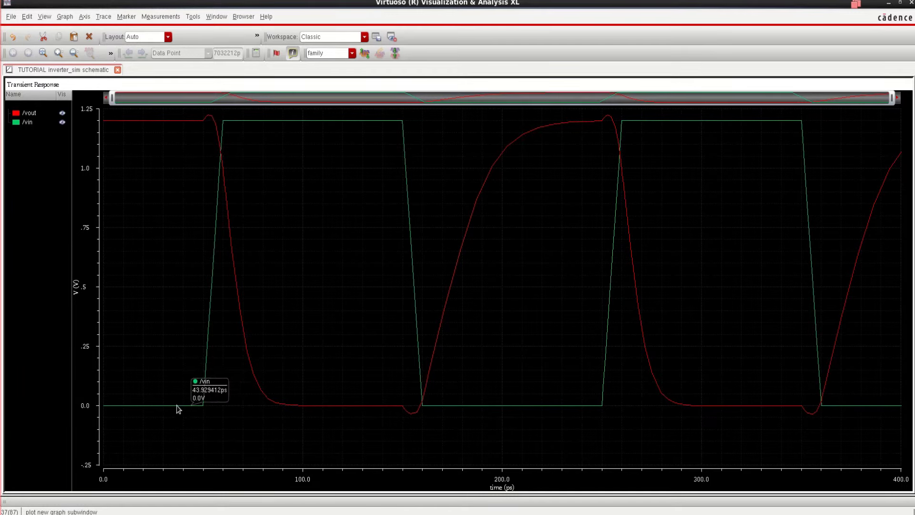
pyautogui.moveTo(105, 412)
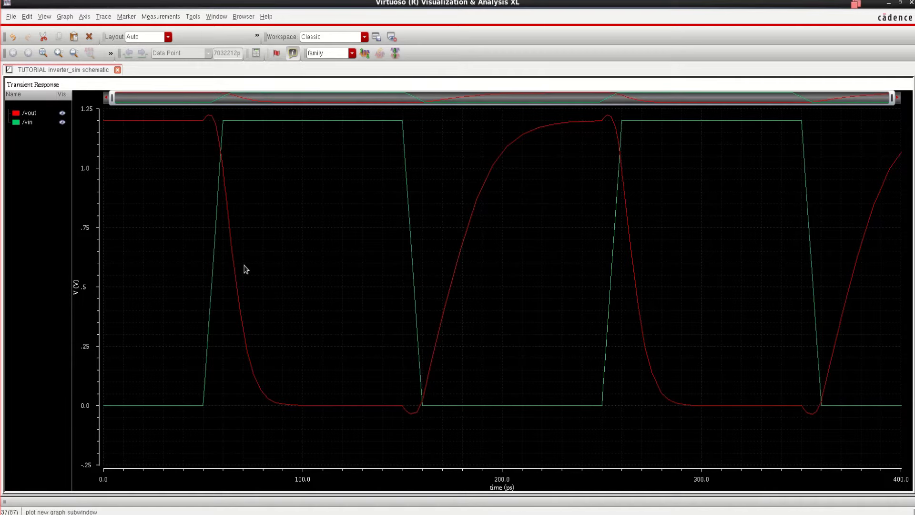
# - Add vertical marker V1 and horizontal marker H1 raised to about 0.6 V
pyautogui.press('v')
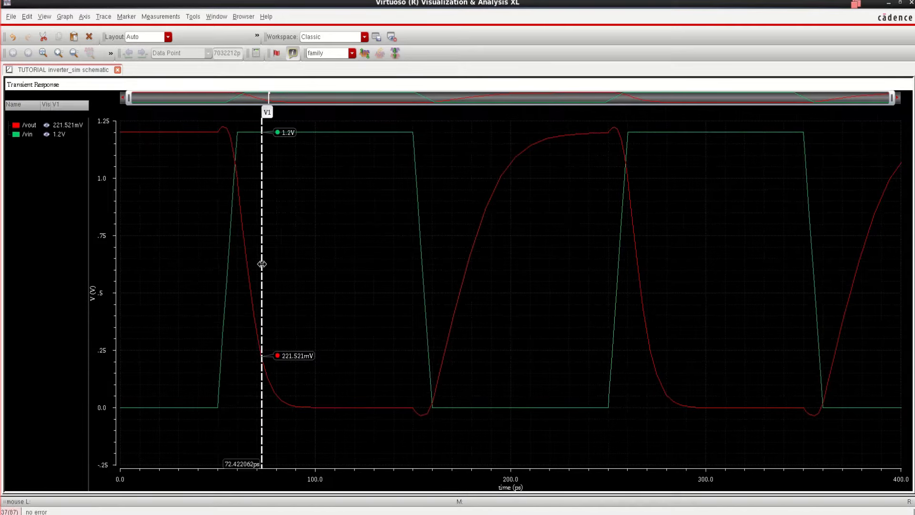
pyautogui.moveTo(244, 267)
pyautogui.mouseDown()
pyautogui.moveTo(236, 267)
pyautogui.moveTo(737, 305)
pyautogui.moveTo(356, 302)
pyautogui.moveTo(250, 285)
pyautogui.mouseUp()
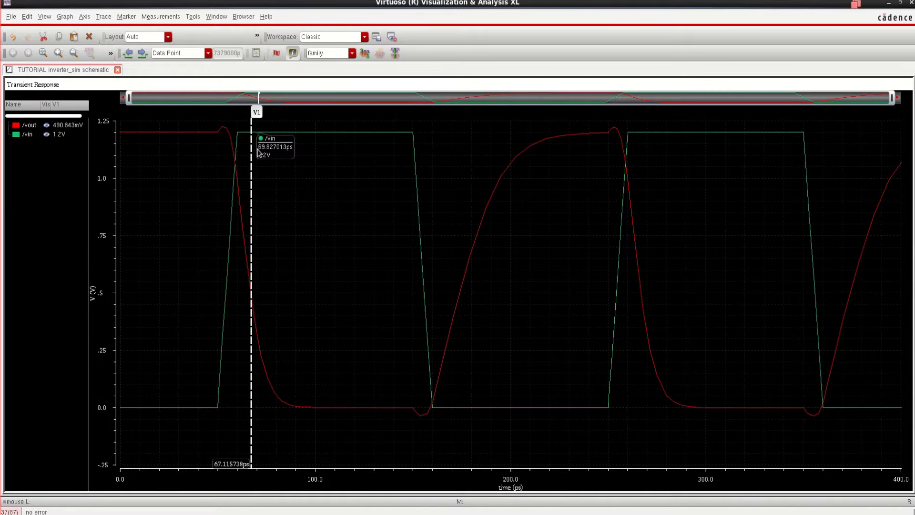
pyautogui.moveTo(247, 293)
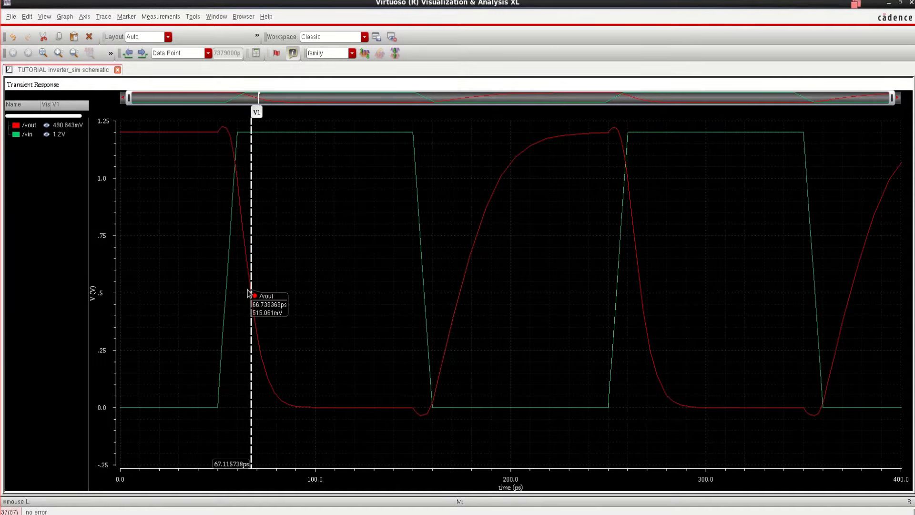
pyautogui.press('h')
pyautogui.moveTo(353, 295)
pyautogui.mouseDown()
pyautogui.moveTo(351, 228)
pyautogui.moveTo(353, 320)
pyautogui.moveTo(351, 263)
pyautogui.moveTo(351, 272)
pyautogui.mouseUp()
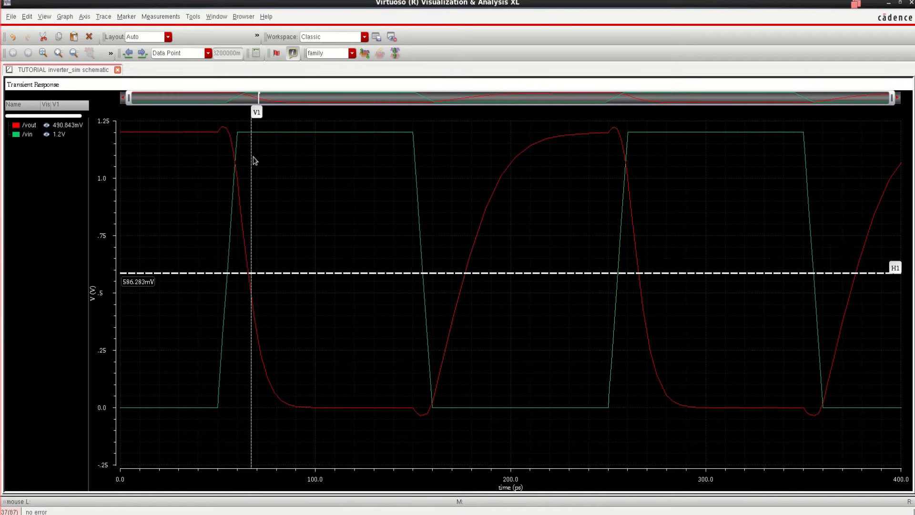
pyautogui.moveTo(251, 160); pyautogui.dragTo(593, 172)
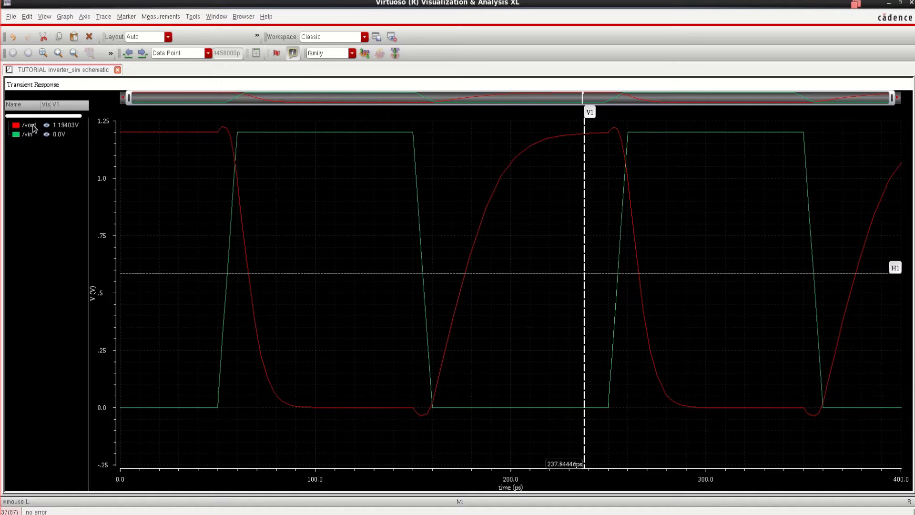
# - Select the /vout and /vin traces and marker V1 on the graph
pyautogui.click(31, 126)
pyautogui.keyDown('ctrl'); pyautogui.click(28, 134); pyautogui.keyUp('ctrl')
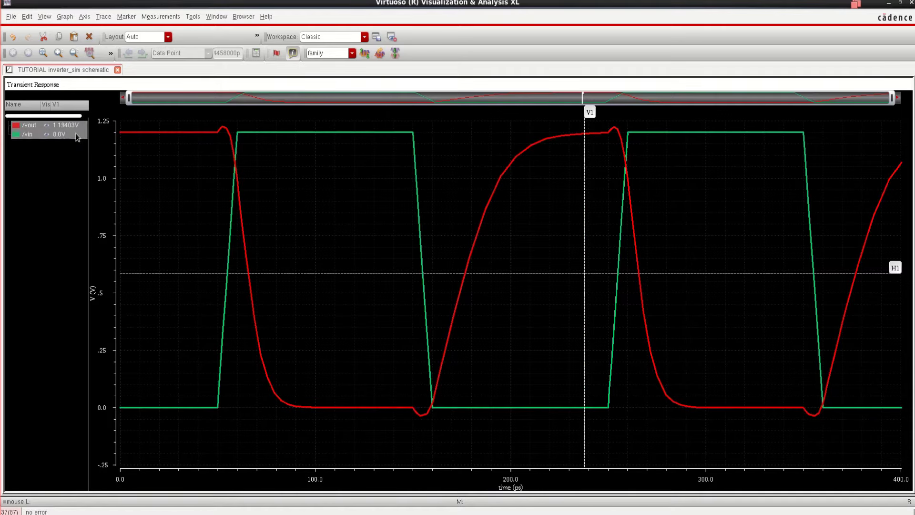
pyautogui.click(583, 191)
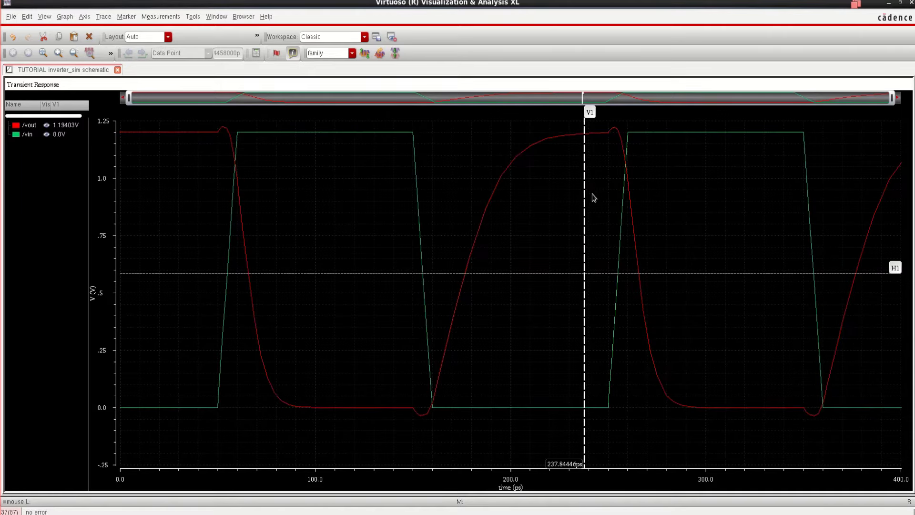
pyautogui.rightClick(586, 203)
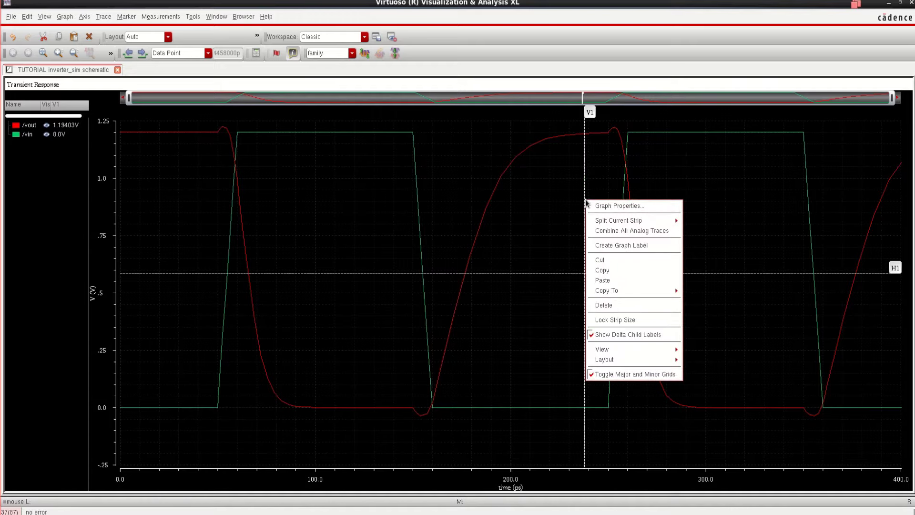
# - Delete vertical marker V1 and horizontal marker H1 from the waveform plot
pyautogui.click(586, 123)
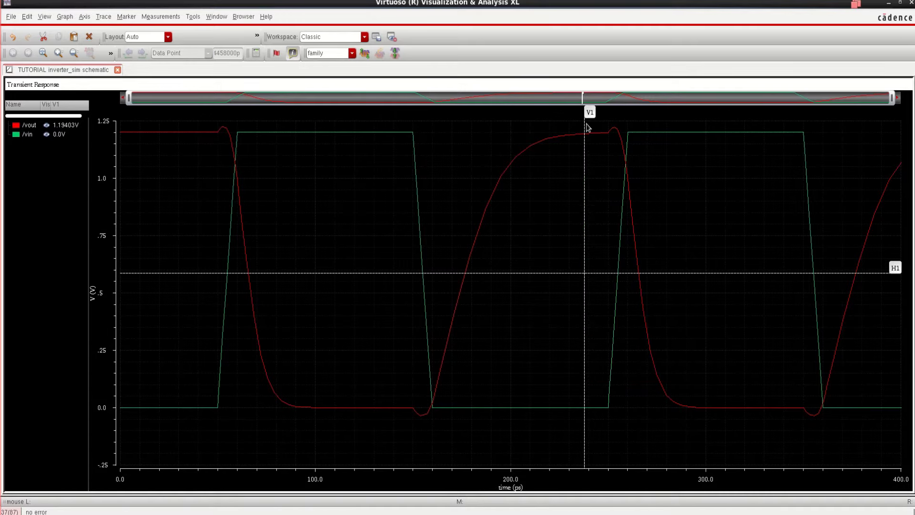
pyautogui.click(584, 129)
pyautogui.rightClick(584, 129)
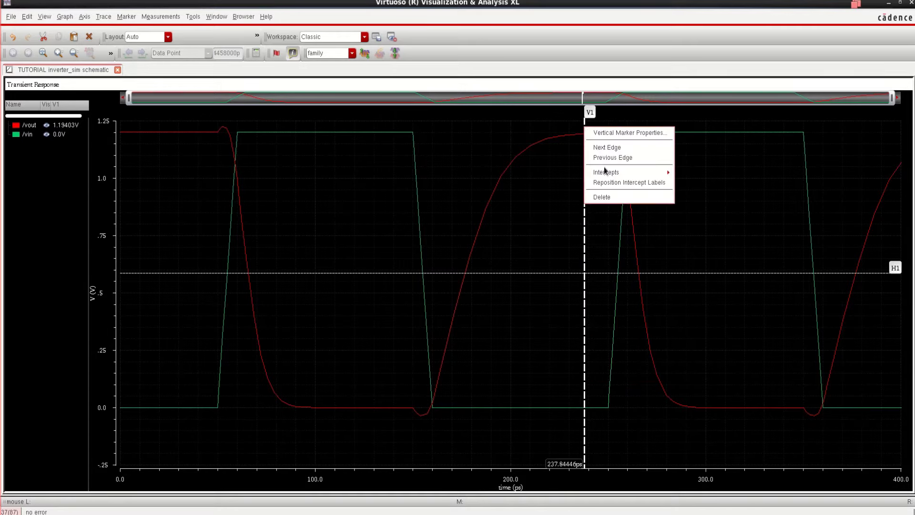
pyautogui.click(610, 197)
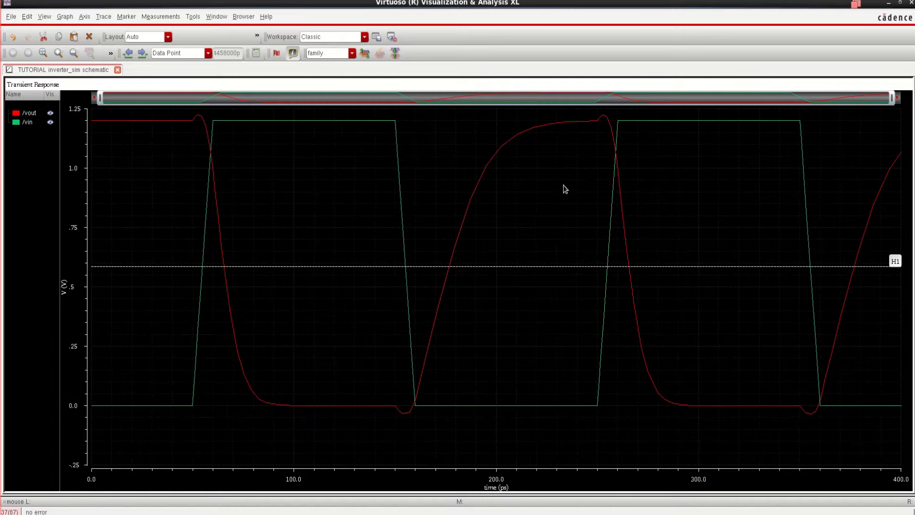
pyautogui.click(142, 265)
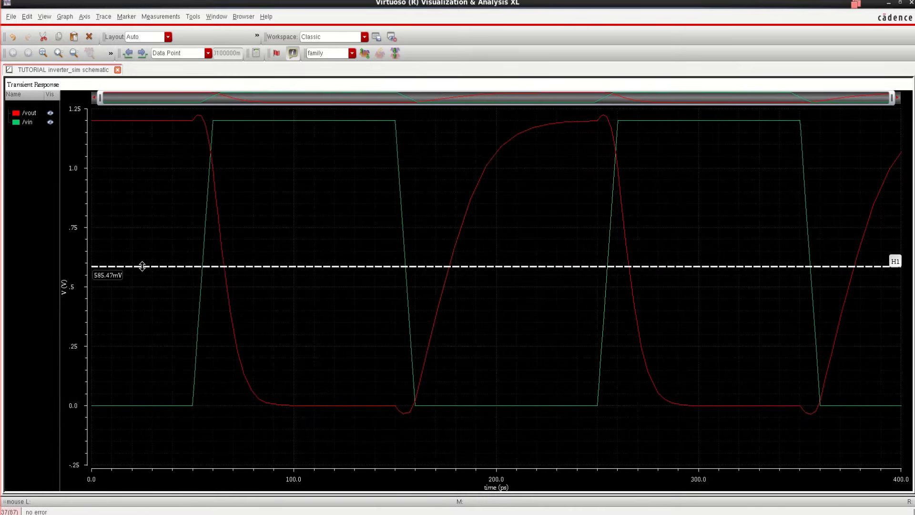
pyautogui.rightClick(143, 266)
pyautogui.click(161, 322)
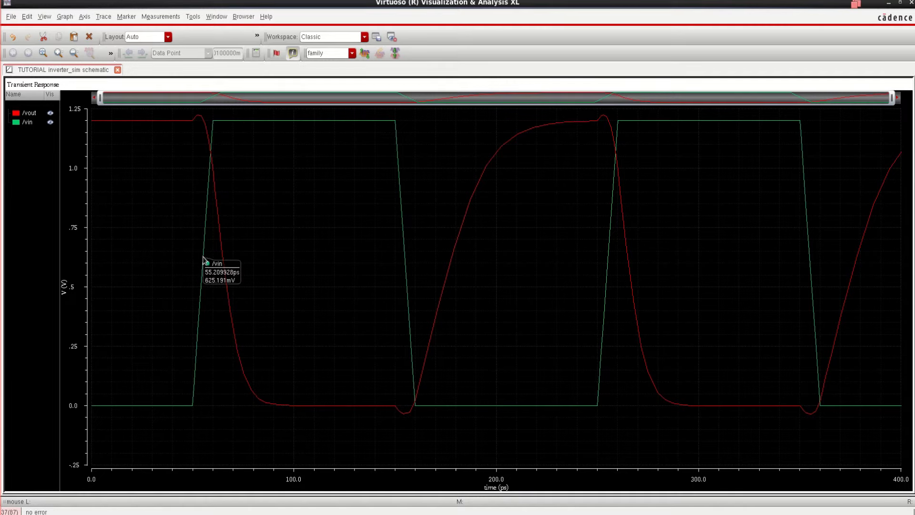
pyautogui.moveTo(207, 257)
# - Place point marker M1 on the rising vin edge near 0.6 V
pyautogui.press('m')
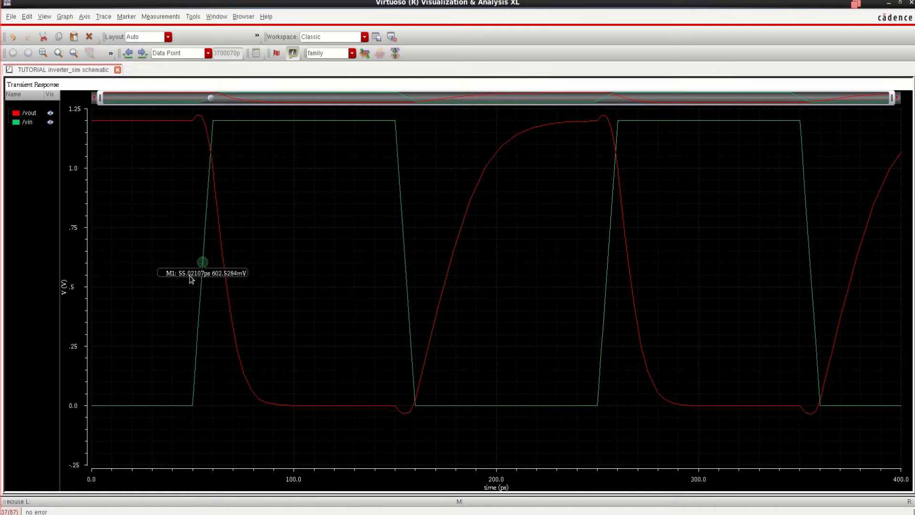
pyautogui.click(220, 280)
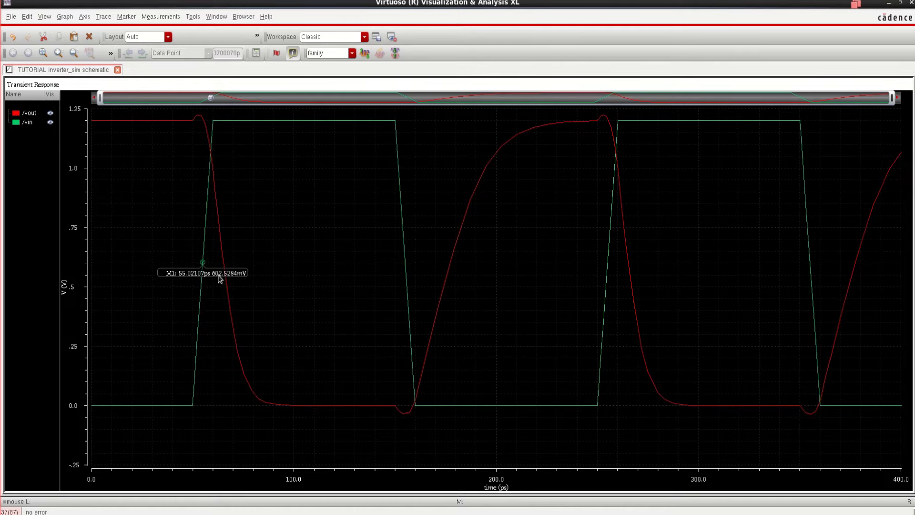
pyautogui.moveTo(208, 276); pyautogui.dragTo(164, 220)
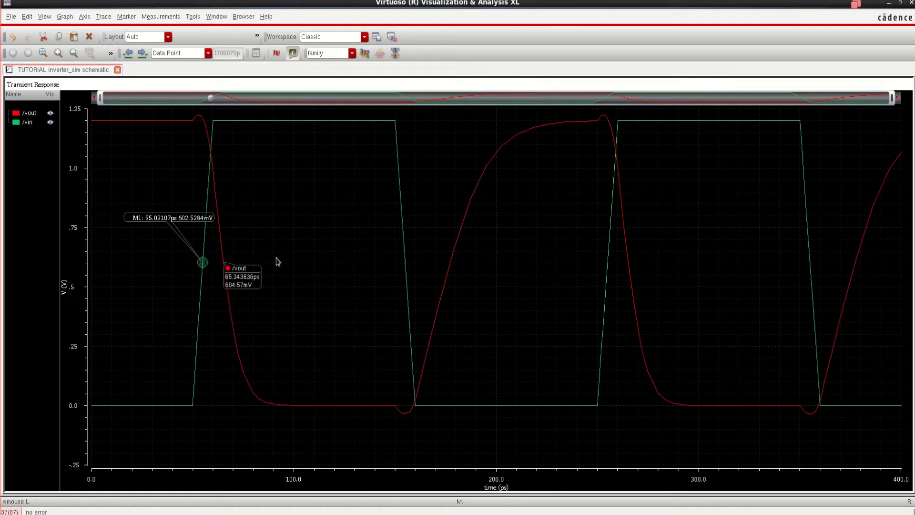
pyautogui.click(203, 263)
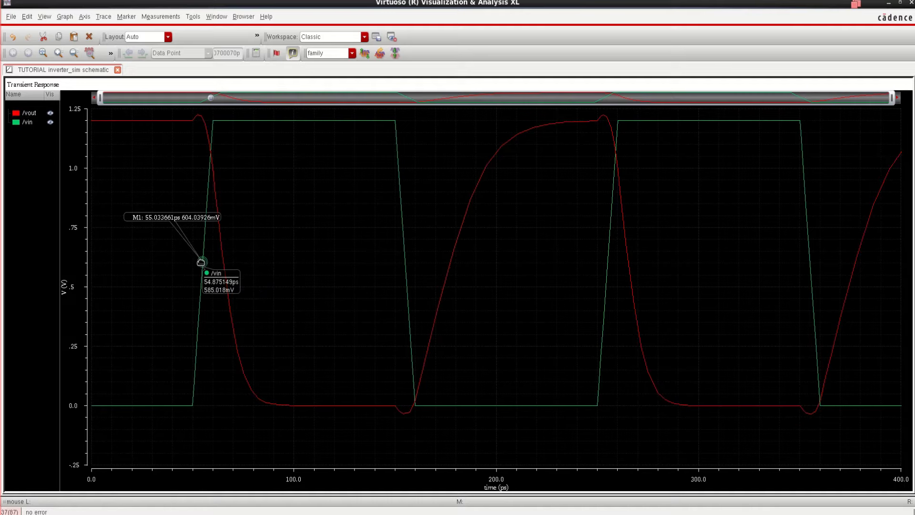
pyautogui.moveTo(202, 262); pyautogui.dragTo(203, 261)
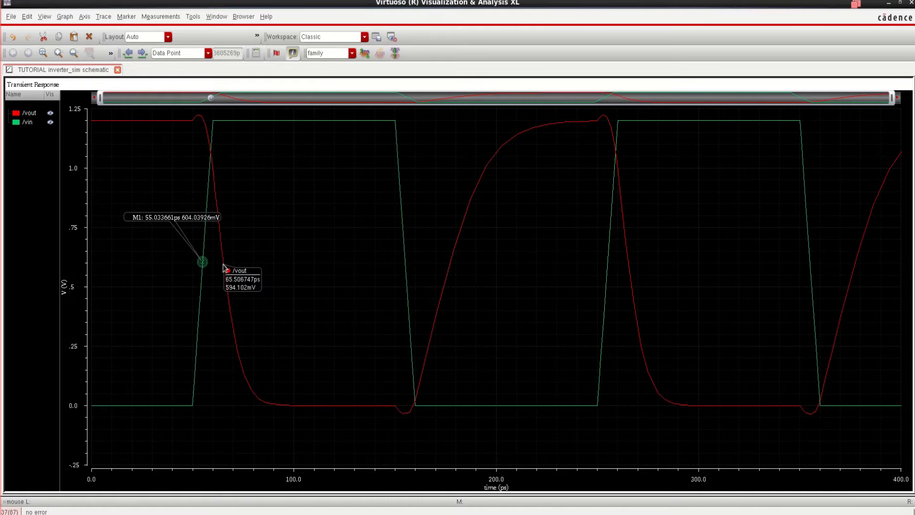
# - Add delta marker M2 on vout, reading dx 10.51 ps, and move labels clear
pyautogui.press('d')
pyautogui.moveTo(227, 294); pyautogui.dragTo(285, 233)
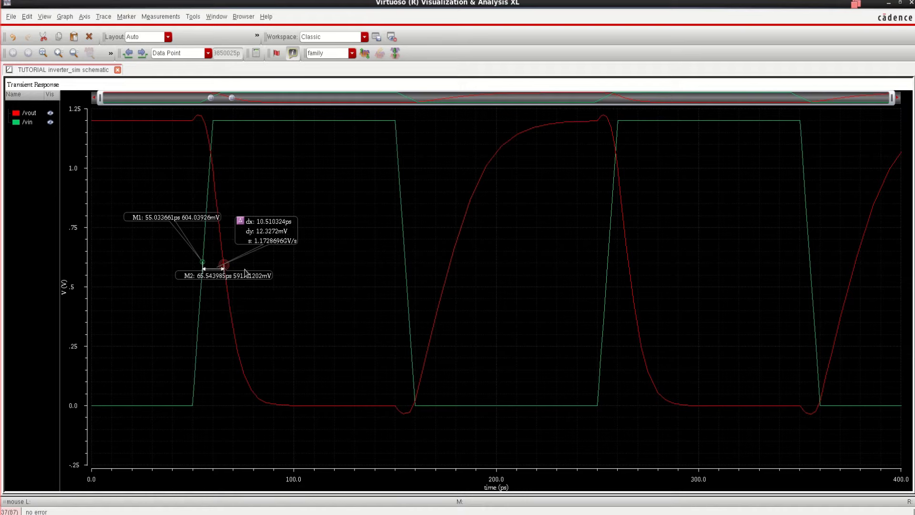
pyautogui.click(274, 285)
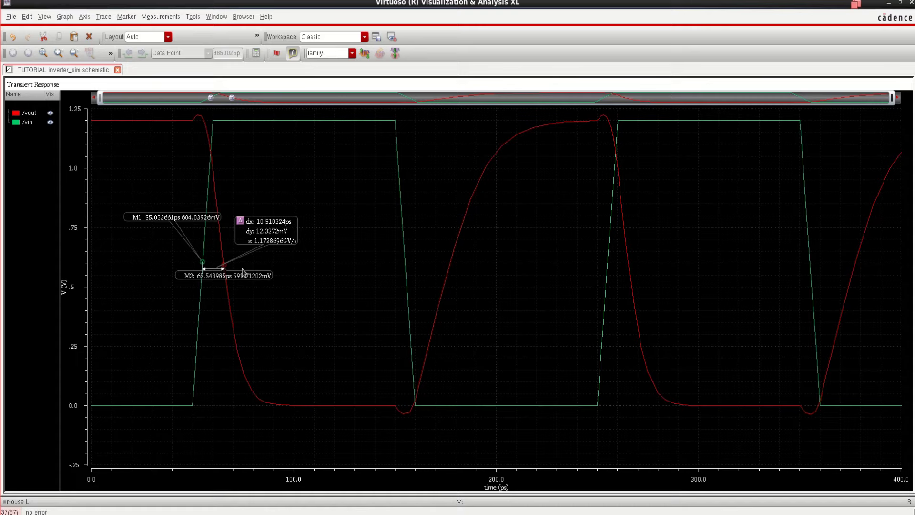
pyautogui.moveTo(247, 280)
pyautogui.mouseDown()
pyautogui.moveTo(229, 288)
pyautogui.moveTo(265, 307)
pyautogui.moveTo(339, 273)
pyautogui.mouseUp()
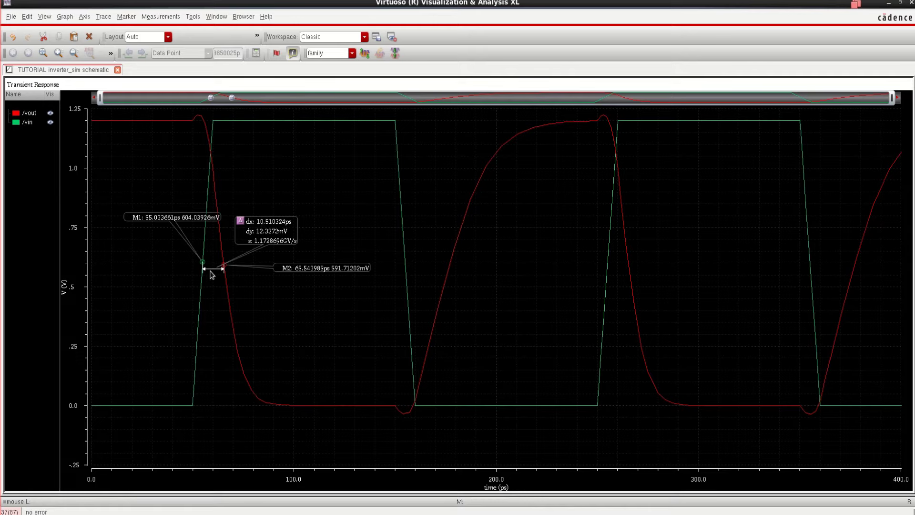
pyautogui.moveTo(210, 270); pyautogui.dragTo(210, 263)
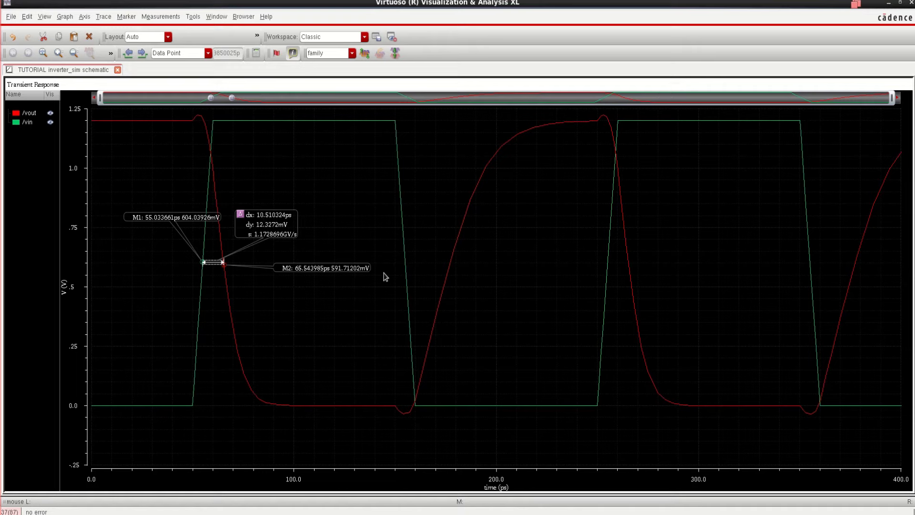
# - Place M3 on the falling vin edge and delta marker M4 on vout, giving 21.98 ps
pyautogui.moveTo(404, 263)
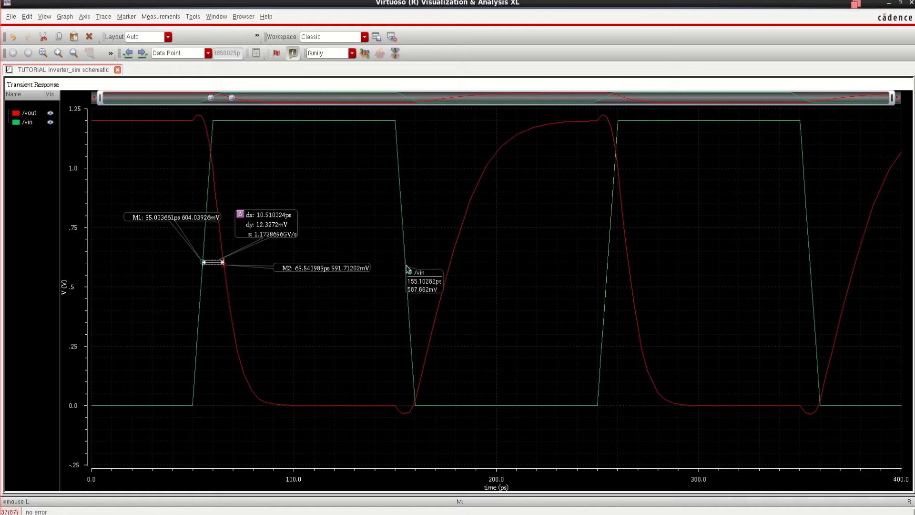
pyautogui.click(405, 263)
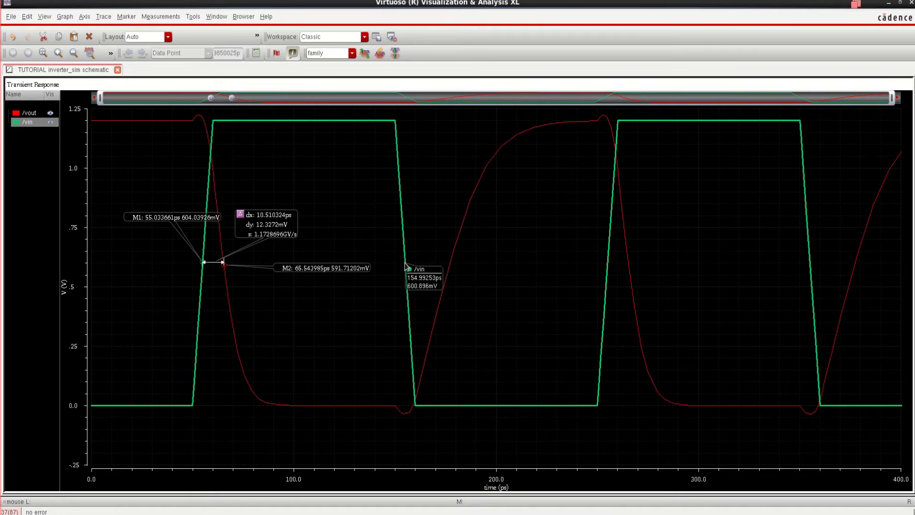
pyautogui.press('m')
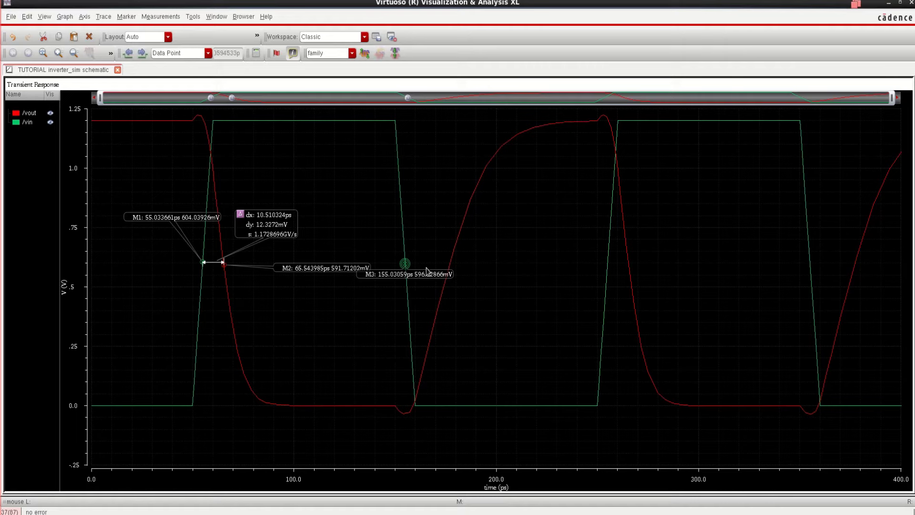
pyautogui.moveTo(449, 267)
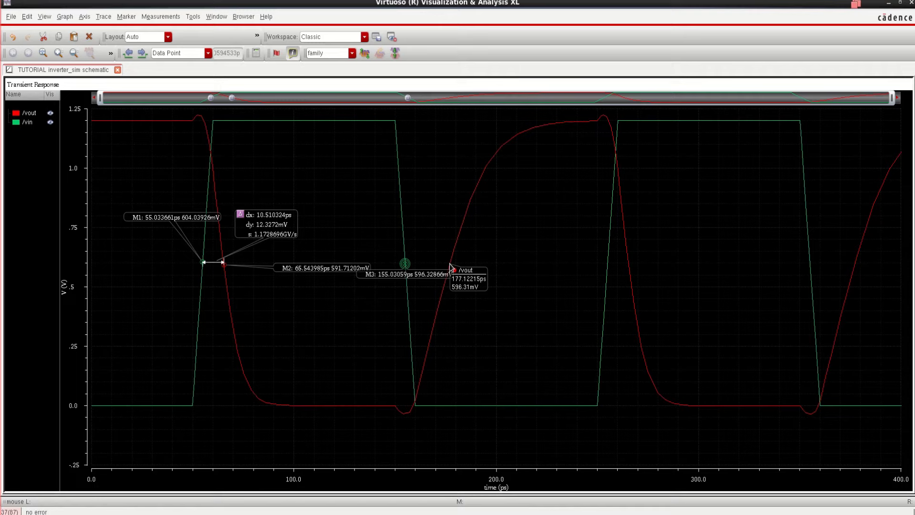
pyautogui.press('d')
pyautogui.moveTo(424, 288); pyautogui.dragTo(431, 225)
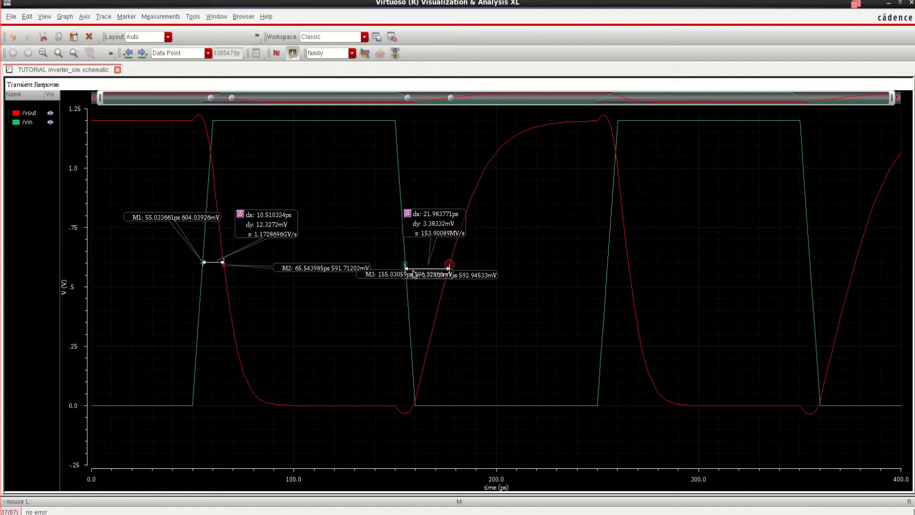
# - Rearrange the M2, M3 and M4 labels so they don't overlap
pyautogui.moveTo(326, 271); pyautogui.dragTo(290, 292)
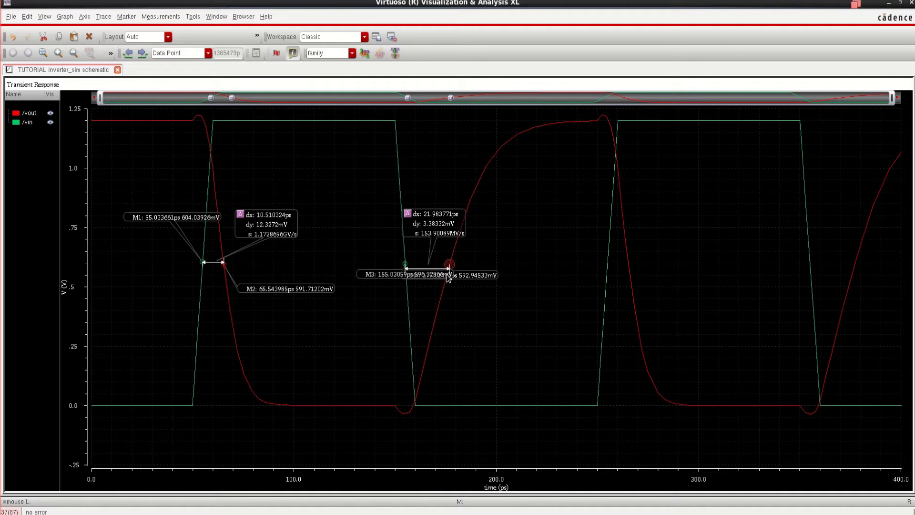
pyautogui.moveTo(447, 274)
pyautogui.mouseDown()
pyautogui.moveTo(541, 291)
pyautogui.moveTo(415, 273)
pyautogui.moveTo(393, 254)
pyautogui.mouseUp()
pyautogui.click(525, 288)
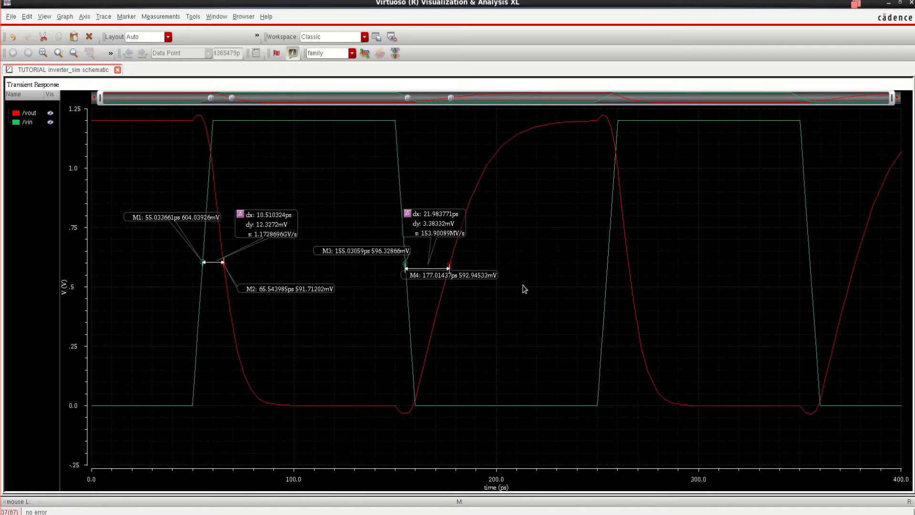
pyautogui.moveTo(471, 278)
pyautogui.mouseDown()
pyautogui.moveTo(496, 279)
pyautogui.moveTo(505, 292)
pyautogui.mouseUp()
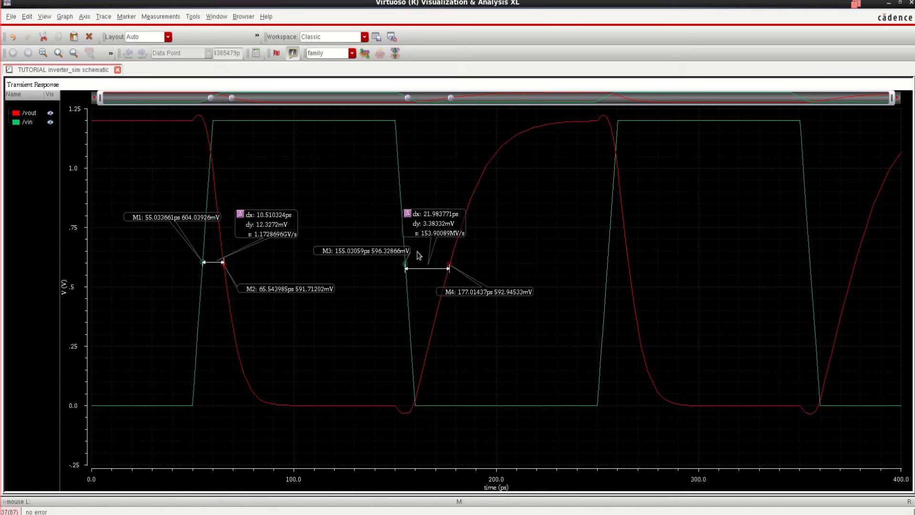
# - Open the calculator, clear the buffer and load VT("/vout") from the schematic
pyautogui.click(191, 17)
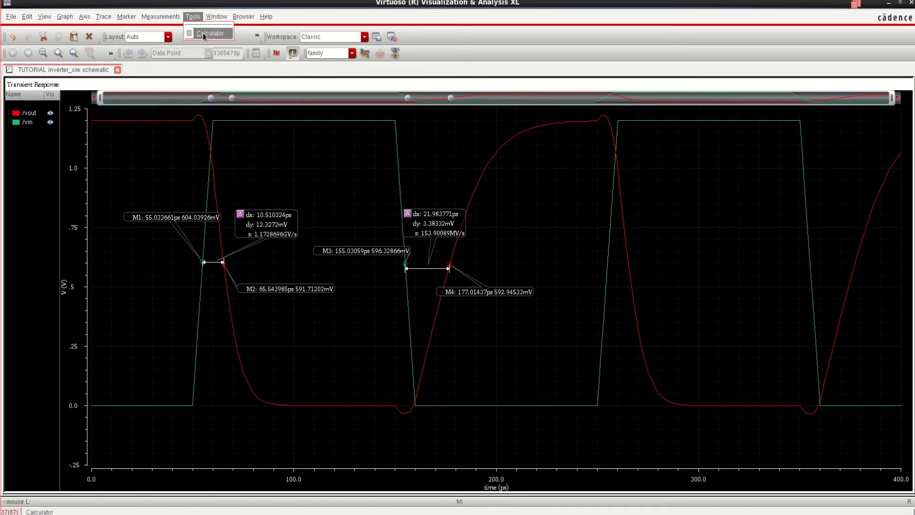
pyautogui.click(202, 34)
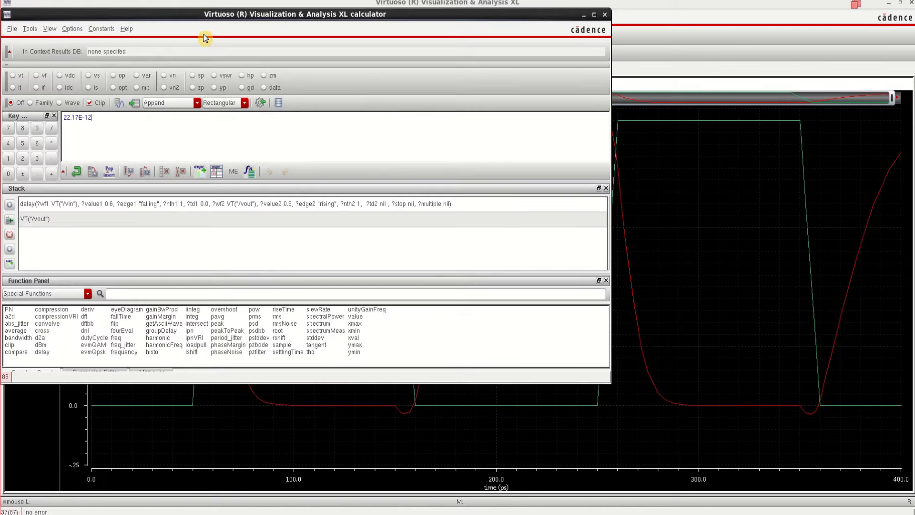
pyautogui.moveTo(289, 16); pyautogui.dragTo(446, 53)
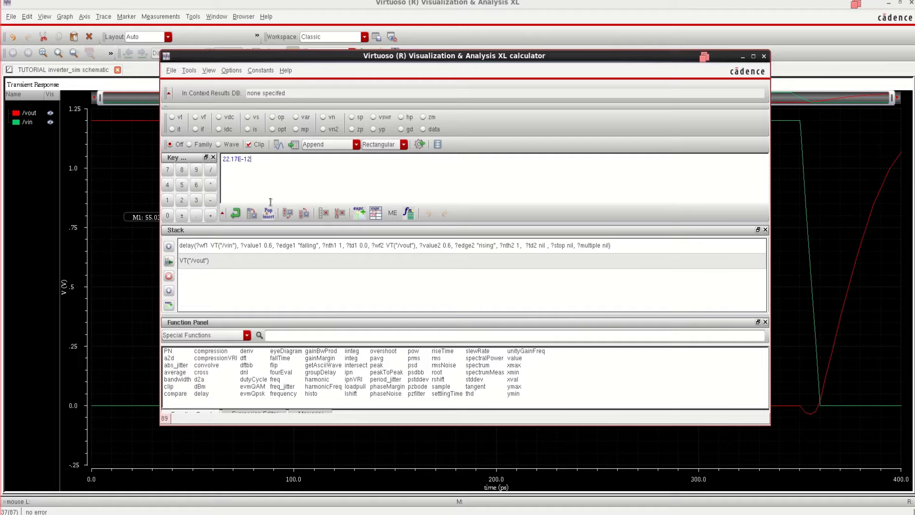
pyautogui.click(334, 213)
pyautogui.click(172, 118)
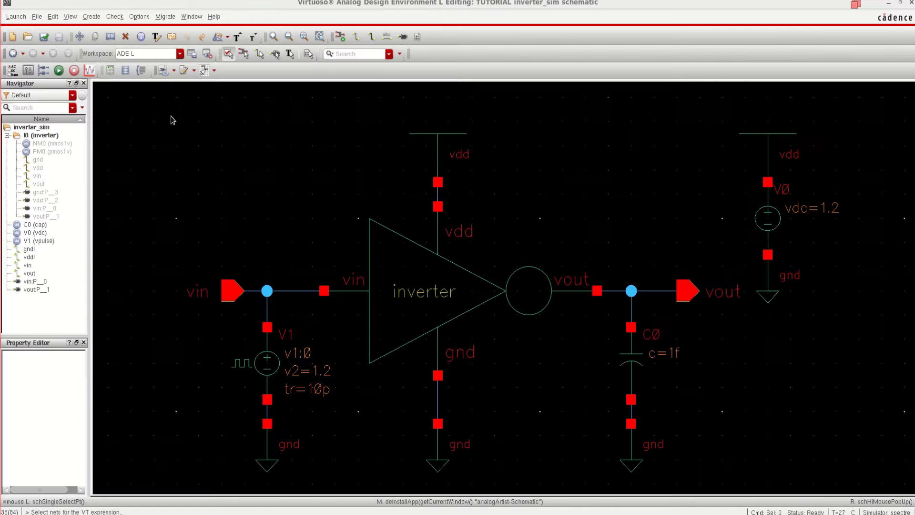
pyautogui.click(651, 292)
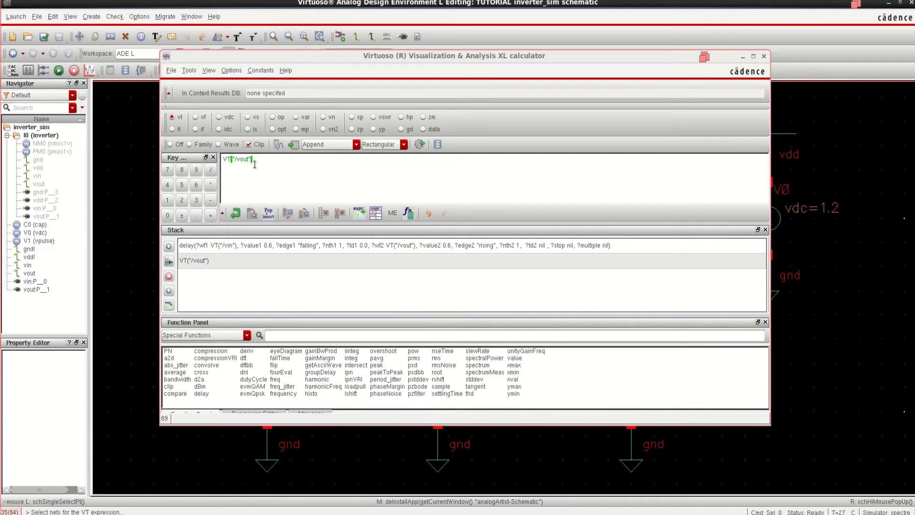
# - Search the function list for 'del' and open the delay function form
pyautogui.click(289, 333)
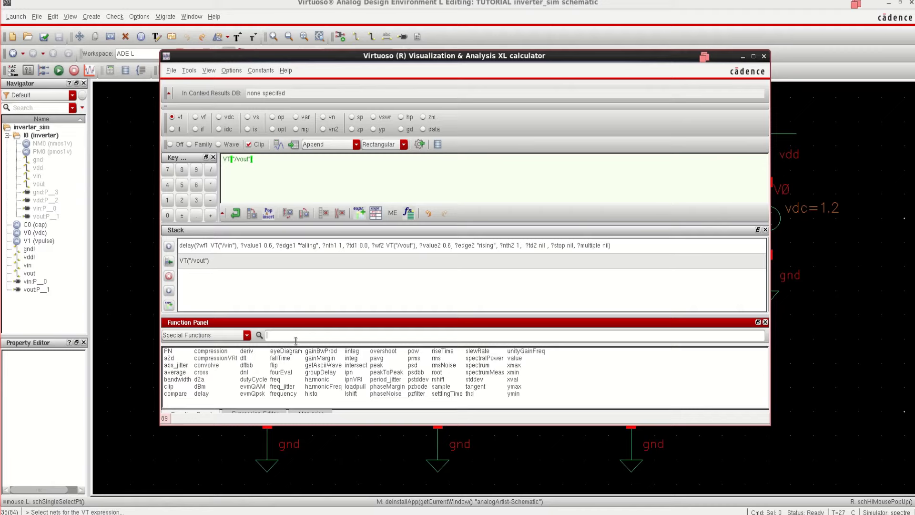
pyautogui.write('d')
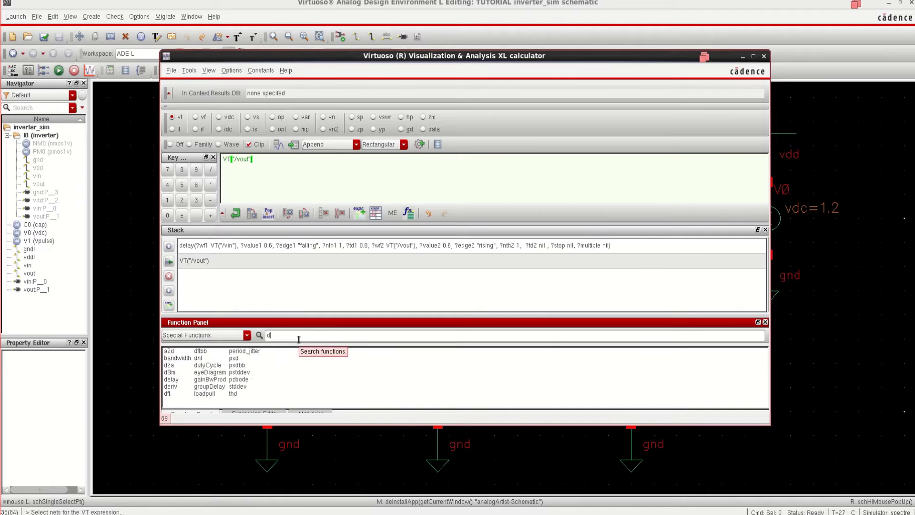
pyautogui.write('elay')
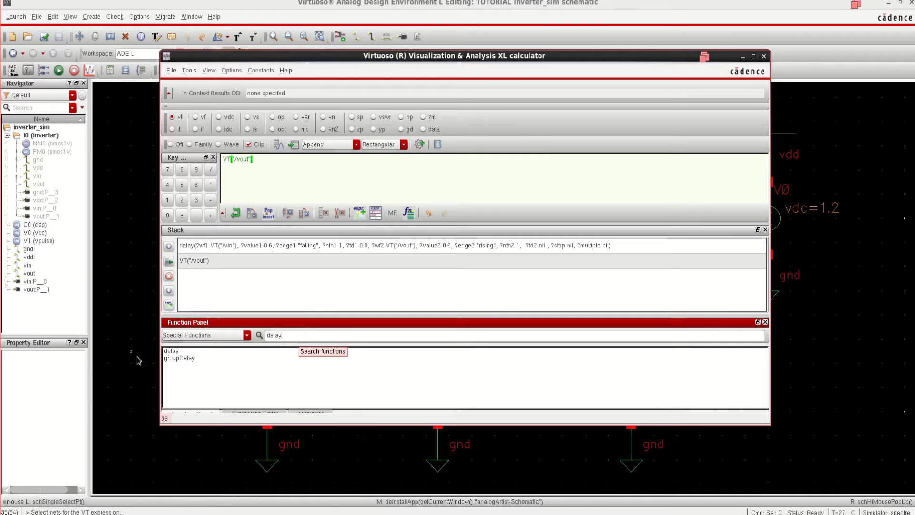
pyautogui.doubleClick(171, 351)
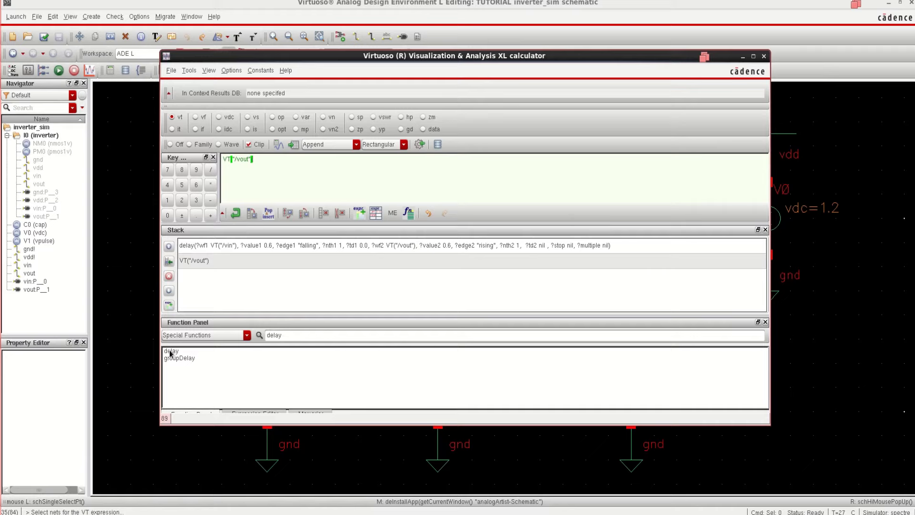
# - Replace the calculator delay form's Signal2 with VT("/vout") copied from Signal1
pyautogui.click(753, 57)
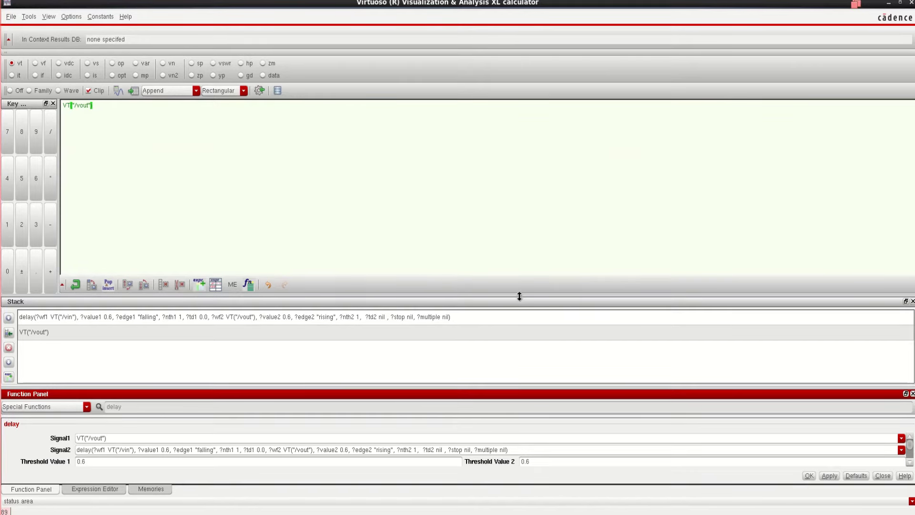
pyautogui.moveTo(518, 295); pyautogui.dragTo(514, 153)
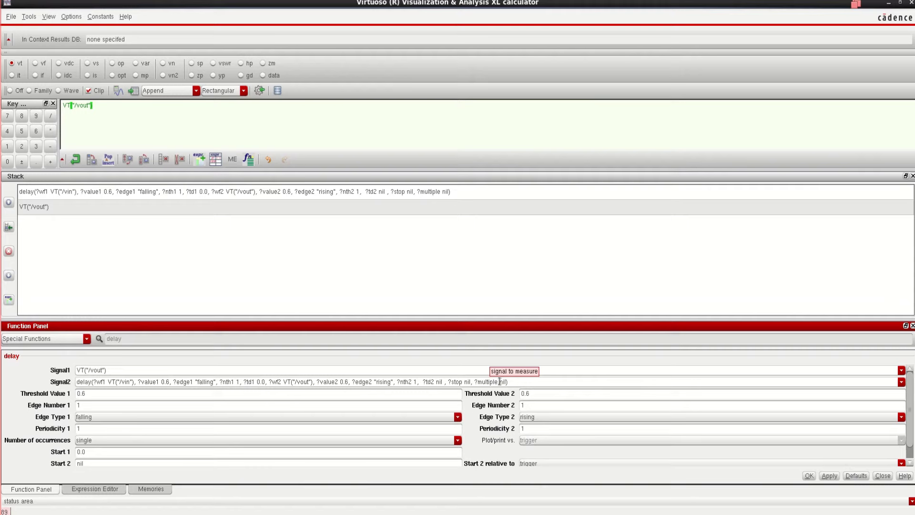
pyautogui.moveTo(499, 382); pyautogui.dragTo(73, 365)
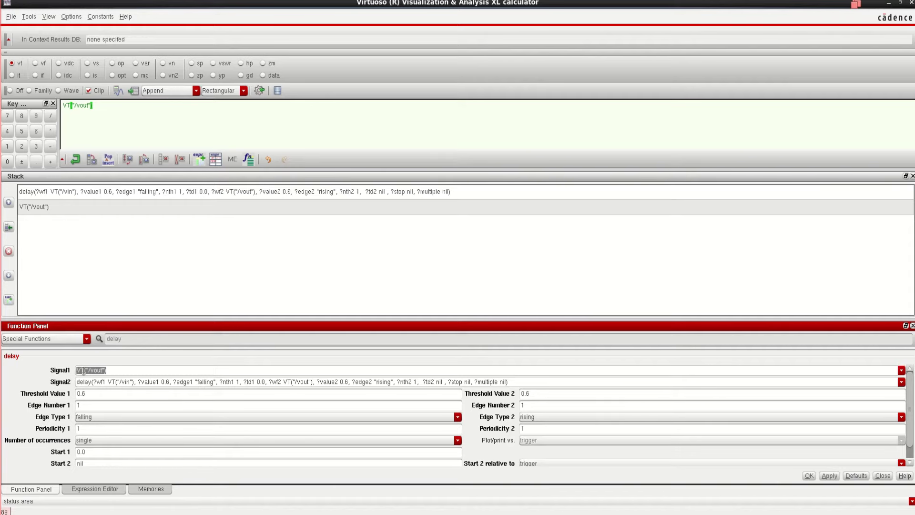
pyautogui.rightClick(82, 370)
pyautogui.click(112, 412)
pyautogui.moveTo(509, 382); pyautogui.dragTo(213, 381)
pyautogui.moveTo(157, 370); pyautogui.dragTo(58, 372)
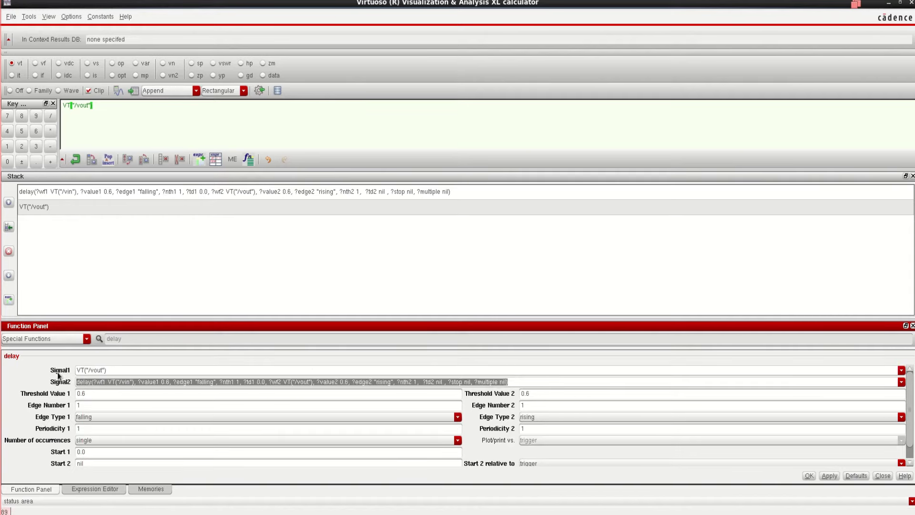
pyautogui.hotkey('ctrl', 'v')
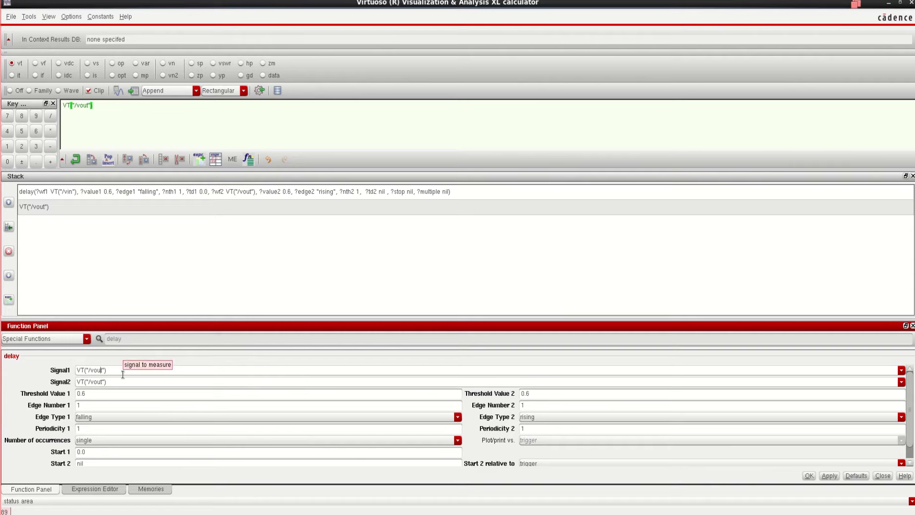
# - Change Signal1 to refer to vin, then return to the delay-marker waveform window
pyautogui.press('BackSpace')
pyautogui.press('BackSpace')
pyautogui.press('BackSpace')
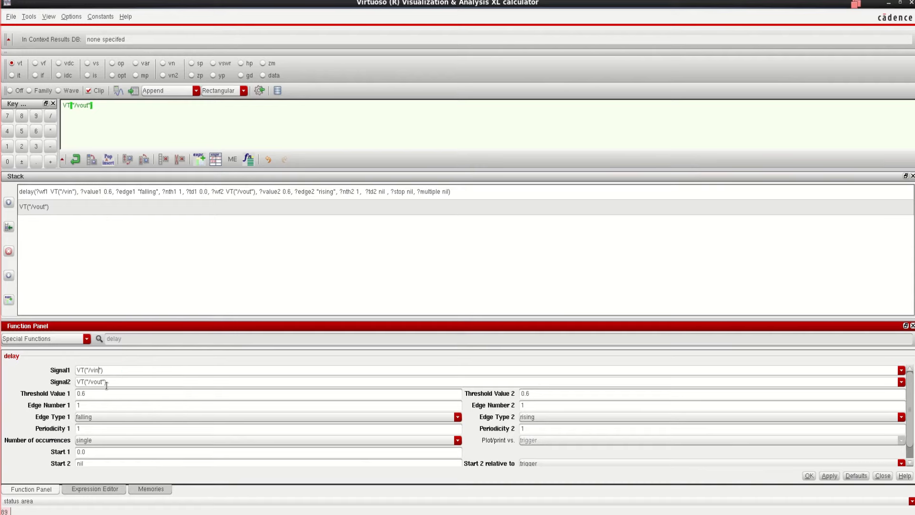
pyautogui.click(887, 4)
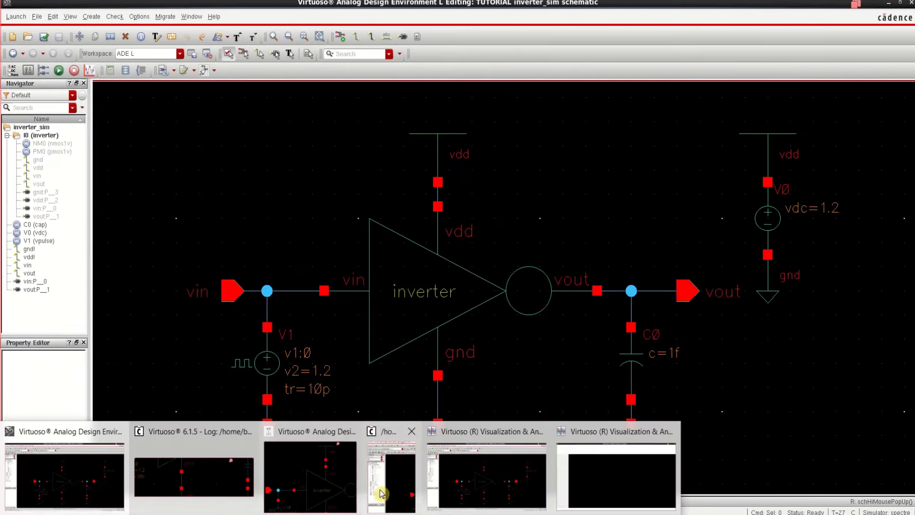
pyautogui.hotkey('alt', 'Tab')
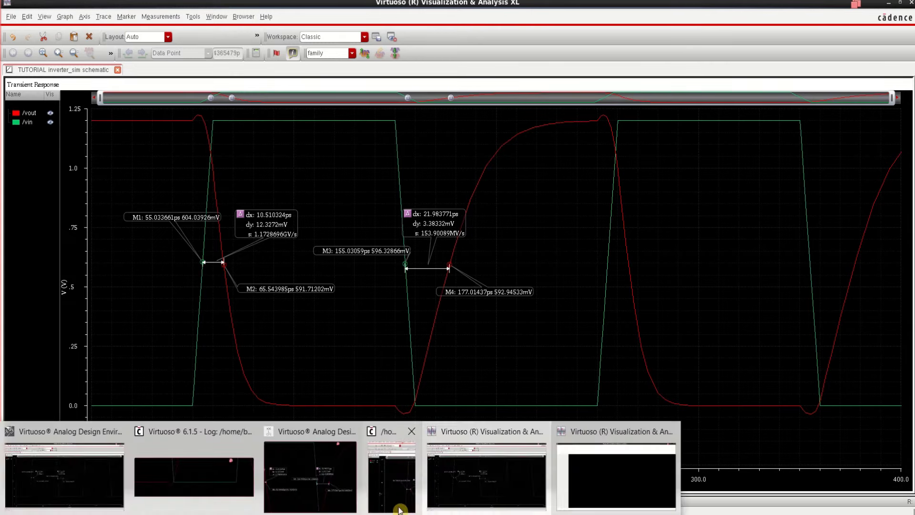
# - Keep both delay thresholds at 0.6; set Edge Type 1 to rising and Edge Type 2 to falling
pyautogui.click(613, 436)
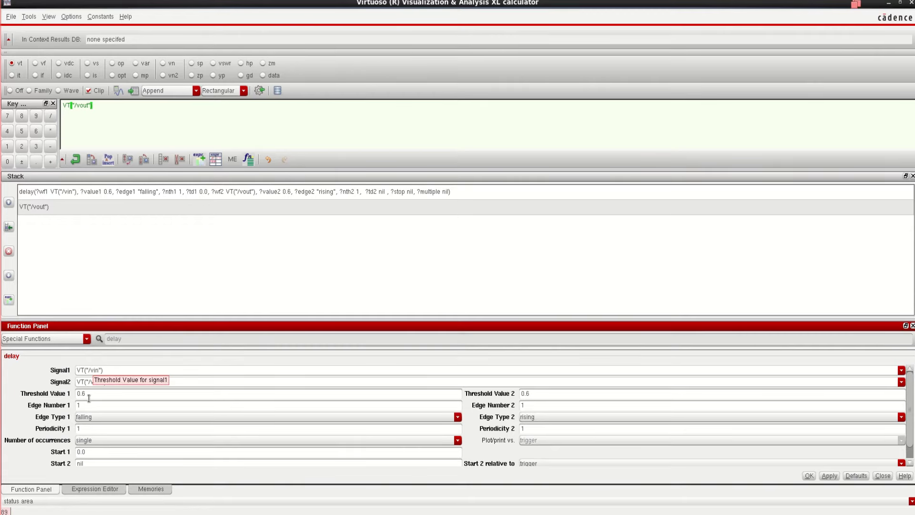
pyautogui.moveTo(88, 396); pyautogui.dragTo(72, 394)
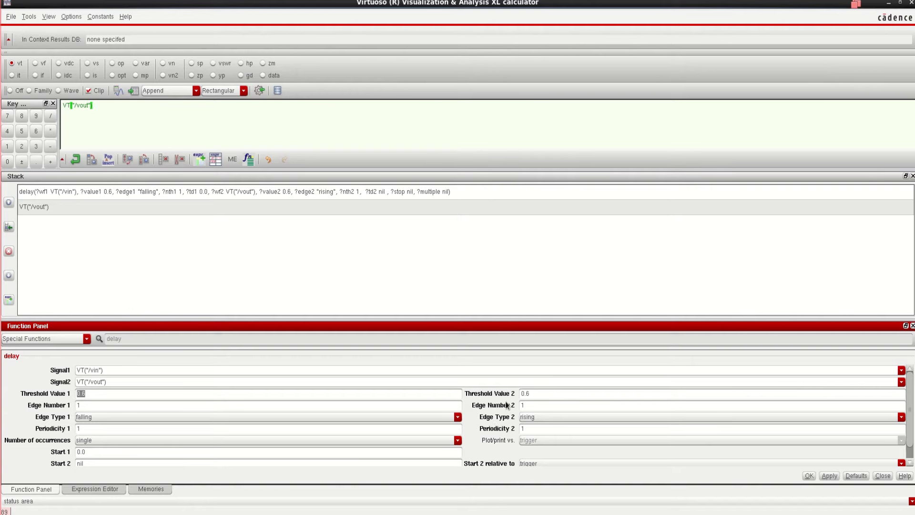
pyautogui.click(528, 393)
pyautogui.moveTo(528, 392); pyautogui.dragTo(389, 397)
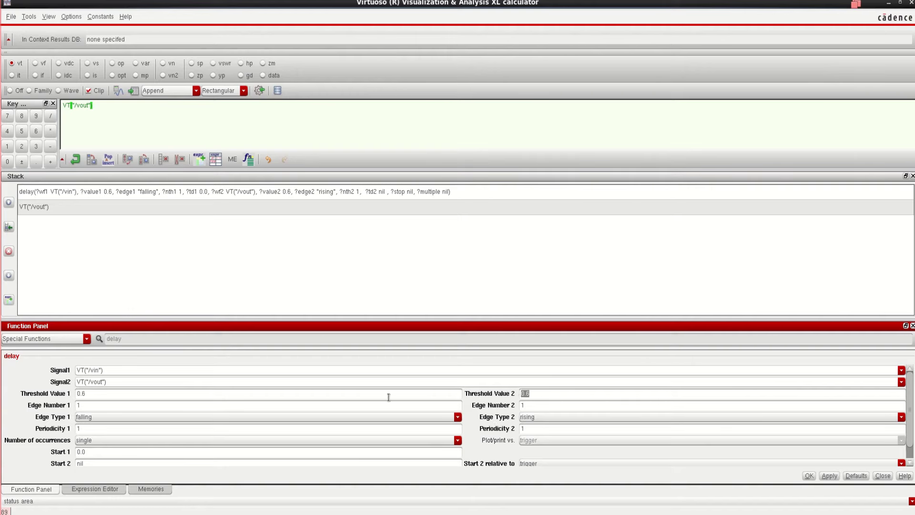
pyautogui.click(101, 418)
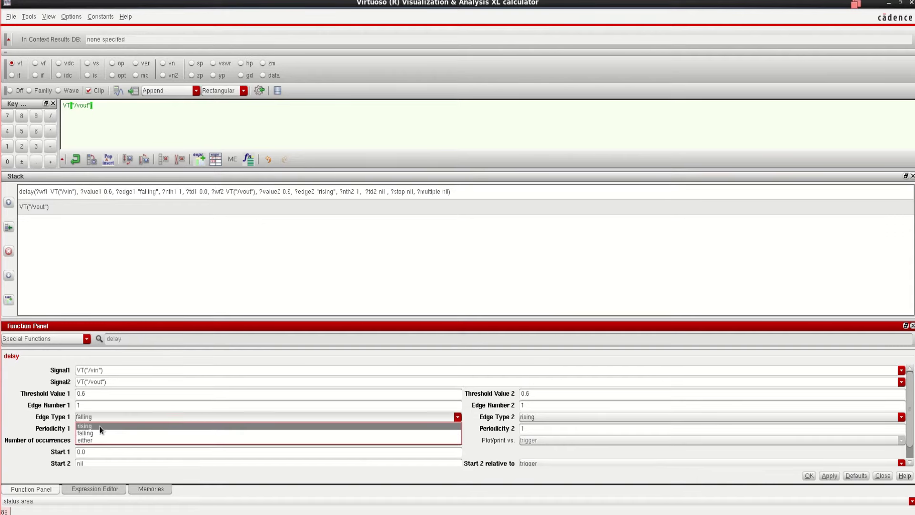
pyautogui.click(100, 426)
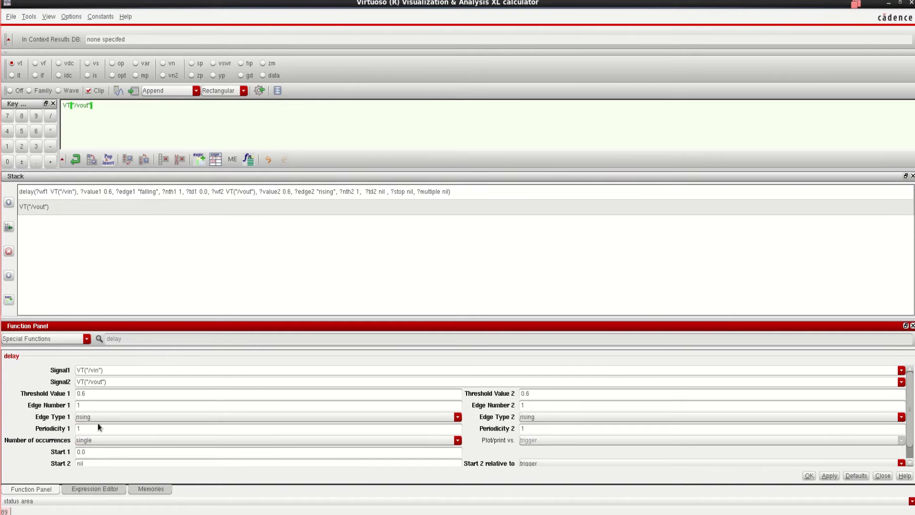
pyautogui.click(537, 417)
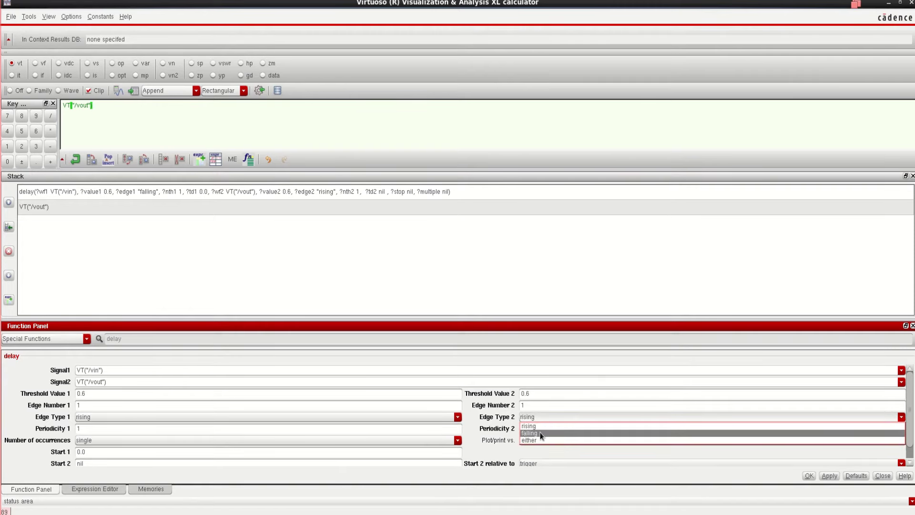
pyautogui.click(541, 434)
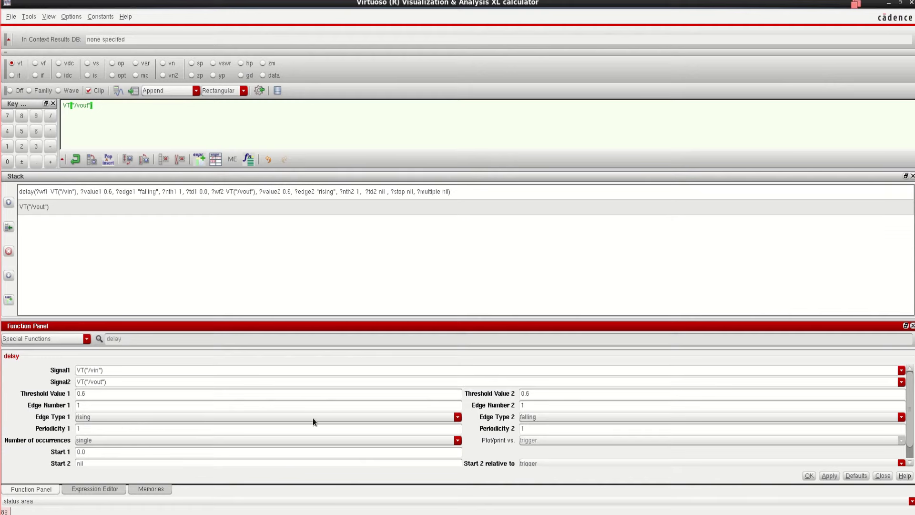
# - Apply the delay form to place the vin-rising to vout-falling delay expression in the buffer
pyautogui.click(808, 476)
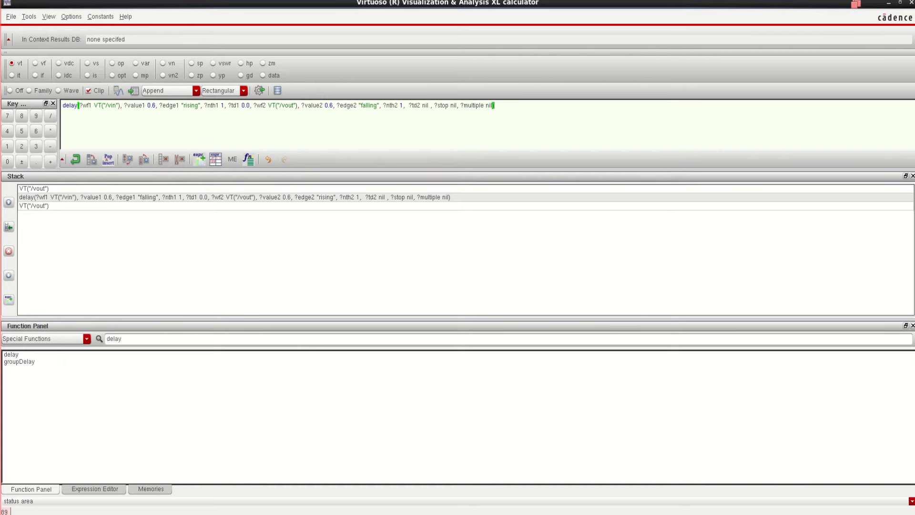
pyautogui.moveTo(391, 509)
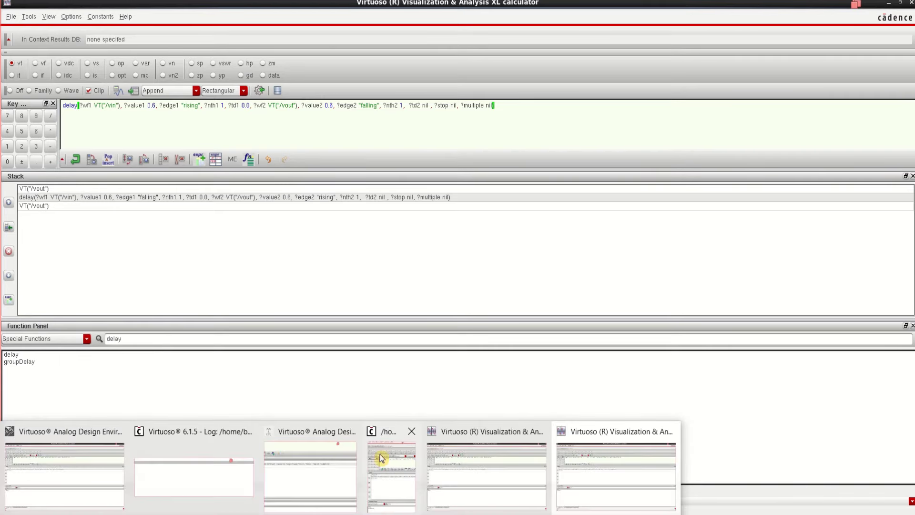
# - Position ADE L beside the calculator and send the buffer delay expression as the third output
pyautogui.click(310, 432)
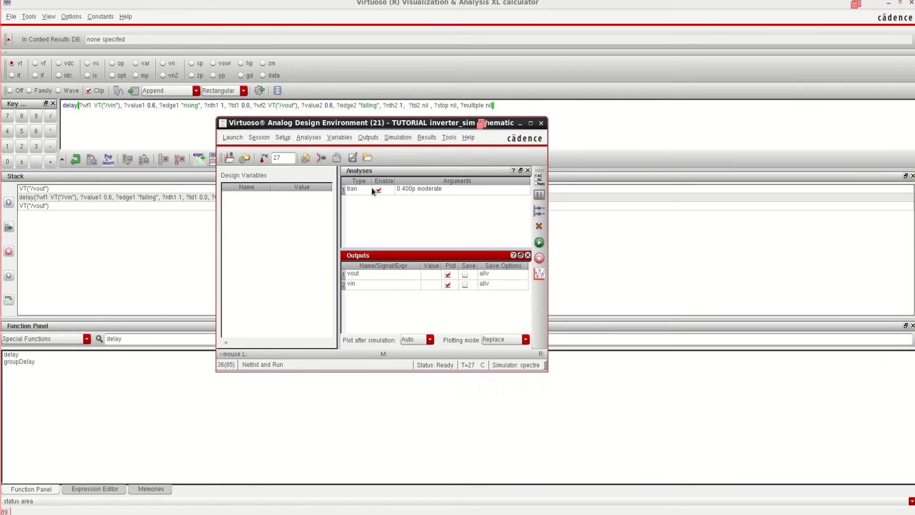
pyautogui.moveTo(234, 124); pyautogui.dragTo(194, 199)
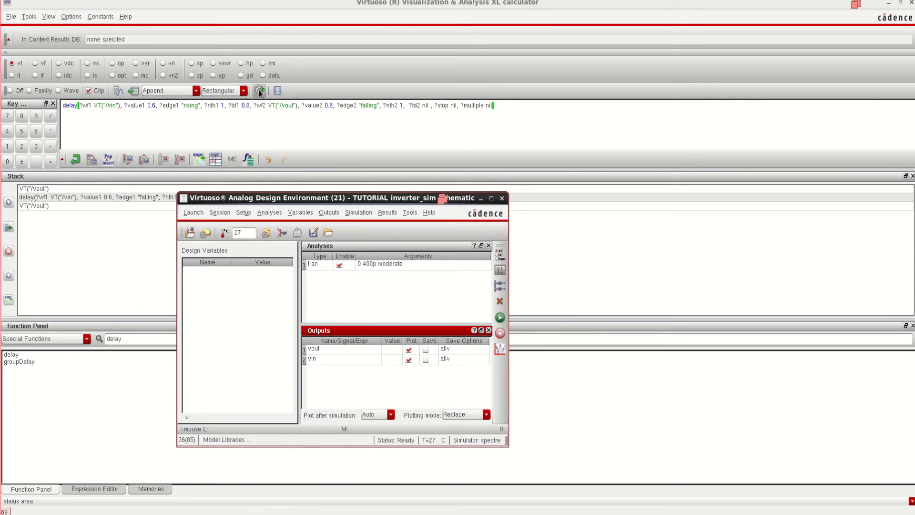
pyautogui.click(260, 93)
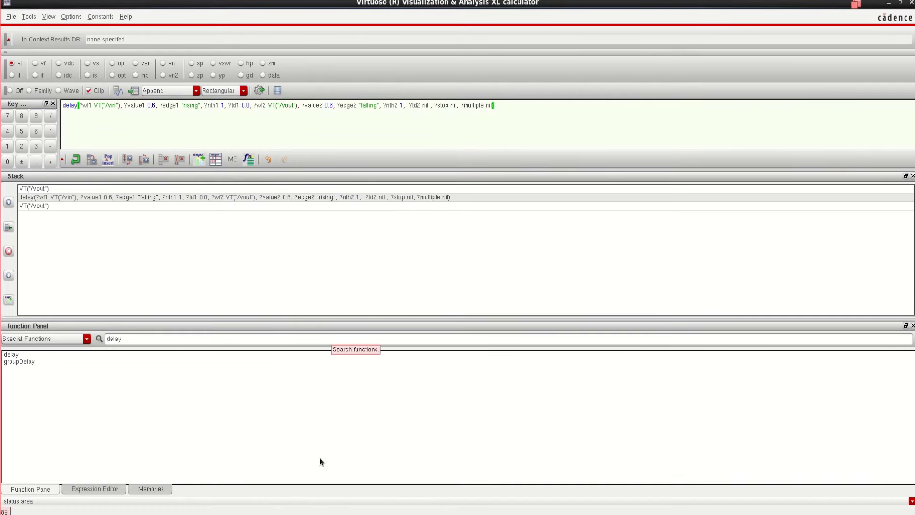
pyautogui.moveTo(355, 505)
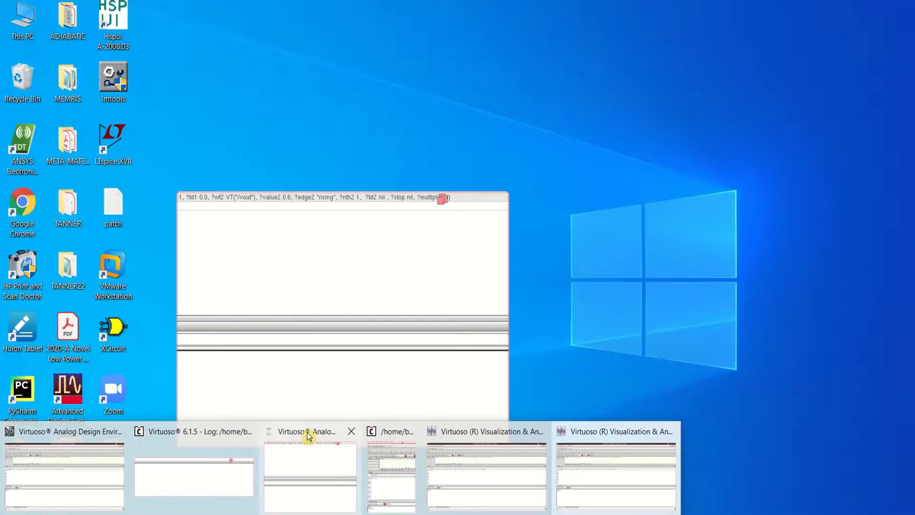
pyautogui.click(307, 431)
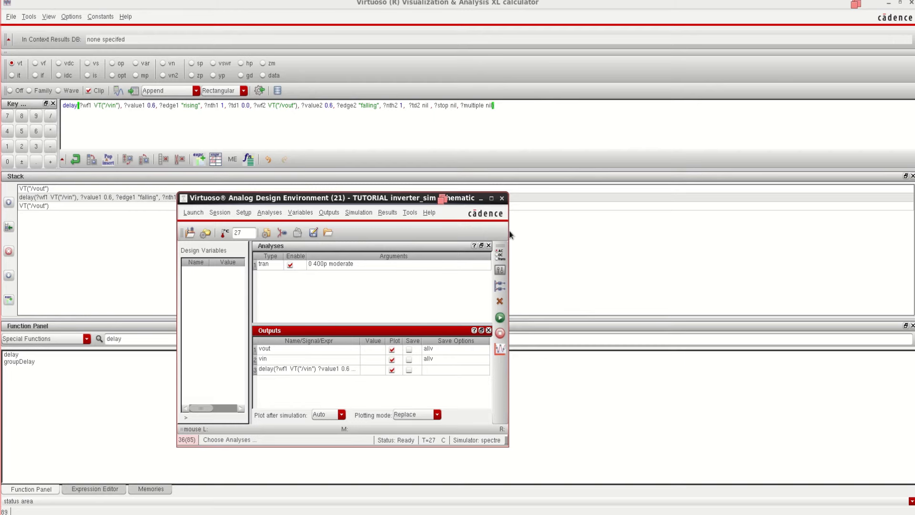
# - Minimize the calculator and rename the third ADE L delay output to tpdf
pyautogui.click(602, 227)
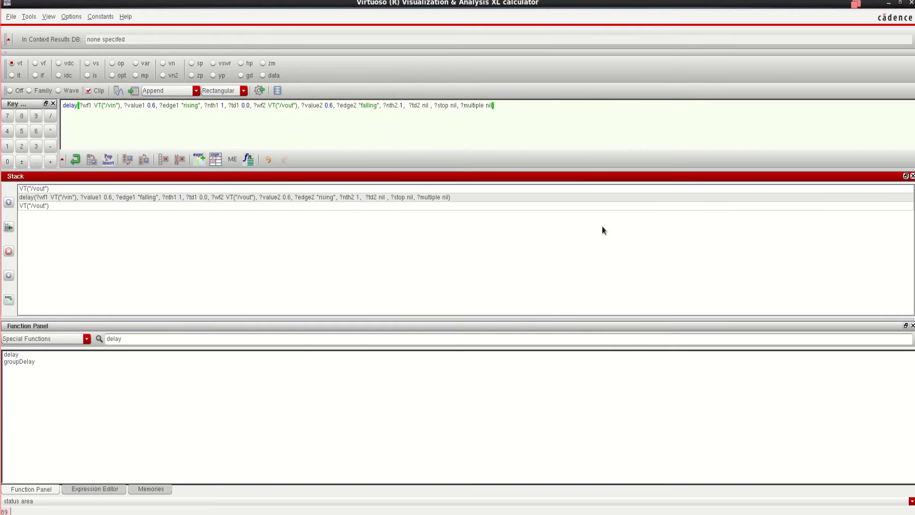
pyautogui.click(888, 3)
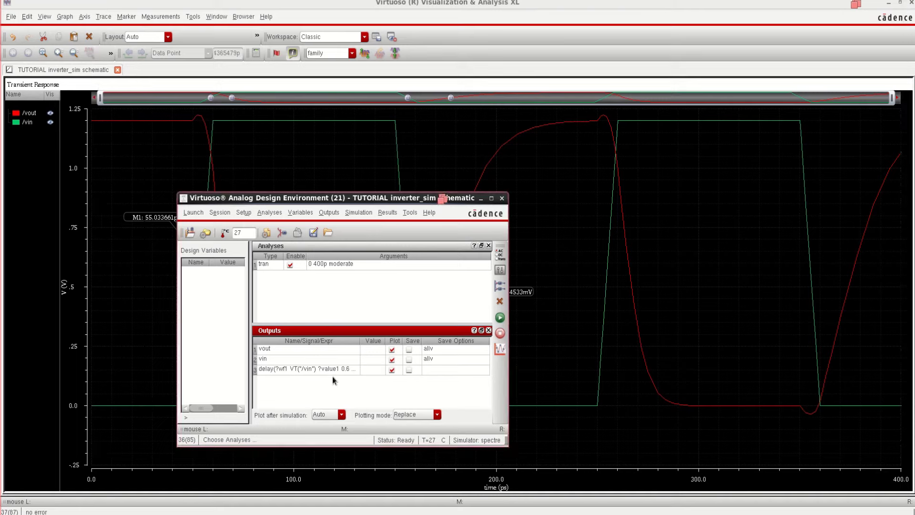
pyautogui.rightClick(302, 370)
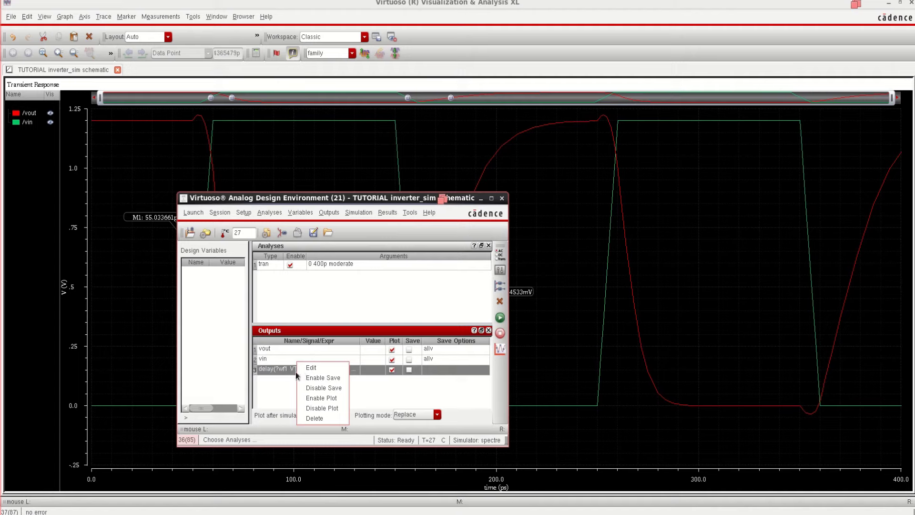
pyautogui.click(322, 367)
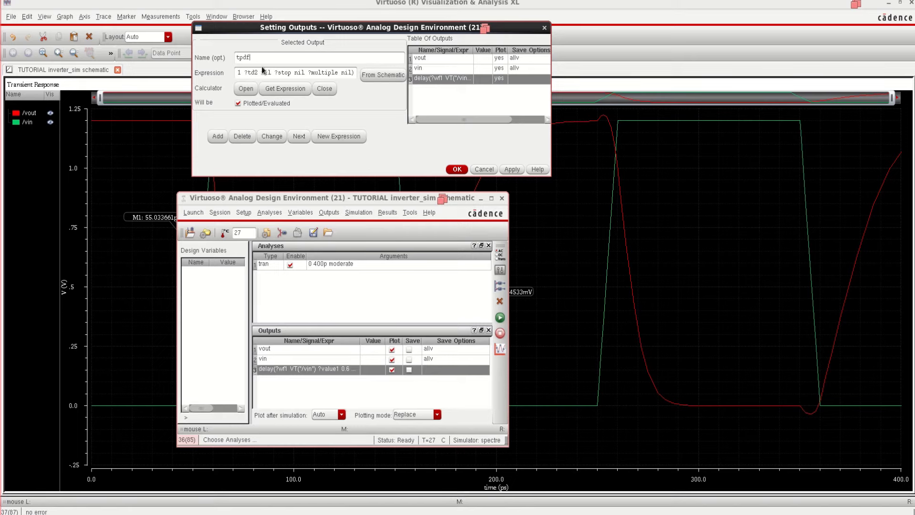
pyautogui.click(456, 169)
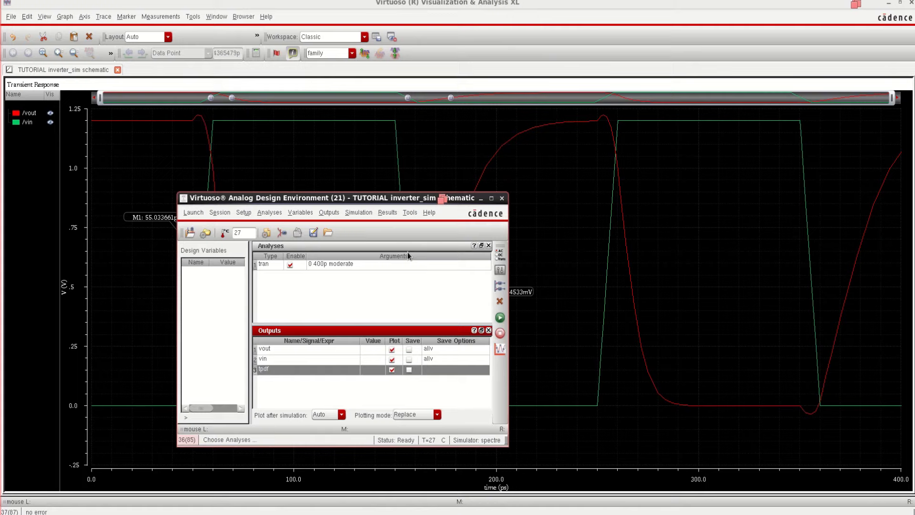
# - Load VT("/vout") into the calculator buffer by picking the vout net in the schematic
pyautogui.moveTo(373, 200); pyautogui.dragTo(562, 165)
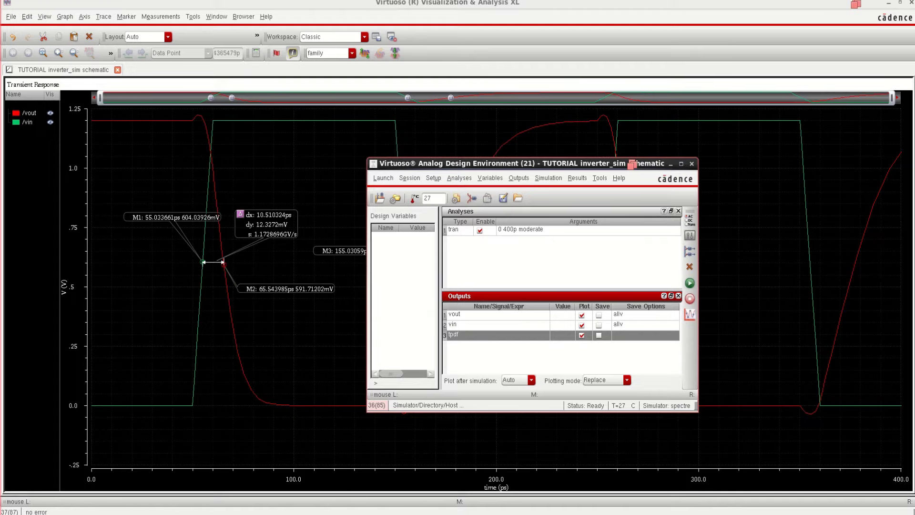
pyautogui.moveTo(404, 512)
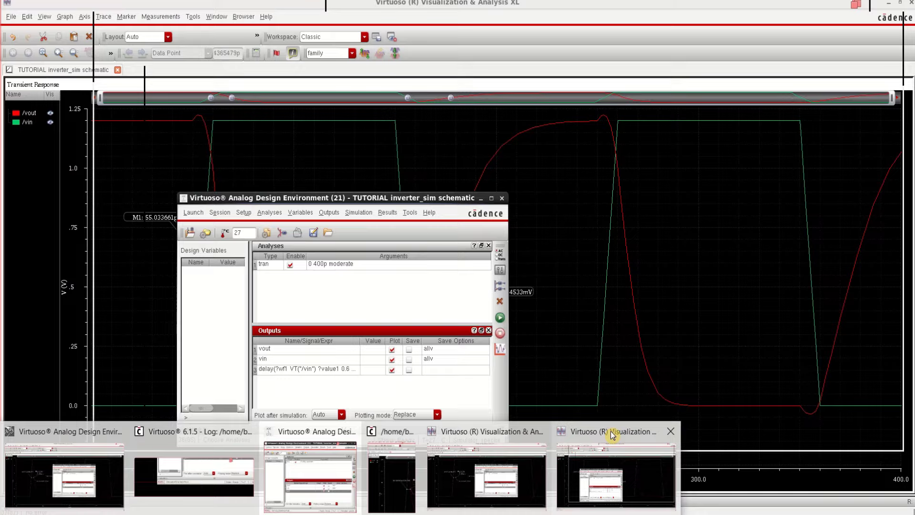
pyautogui.click(610, 431)
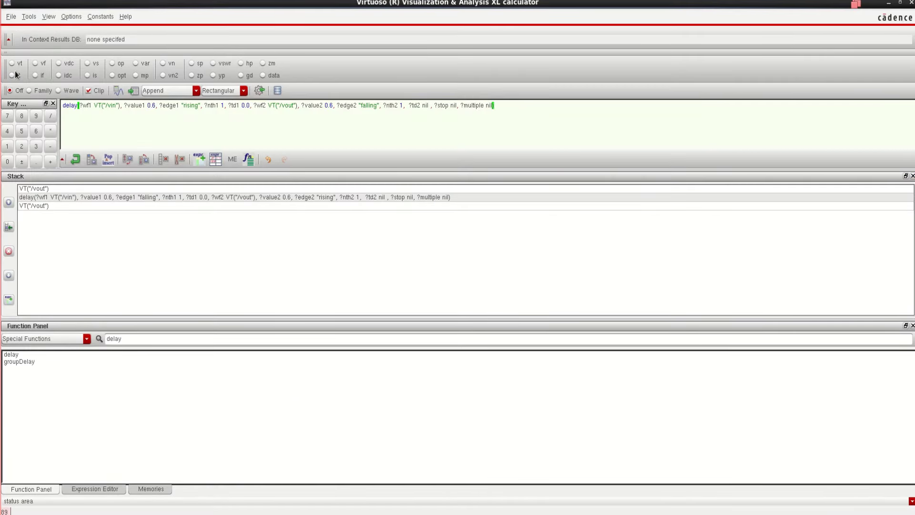
pyautogui.hotkey('alt', 'Tab')
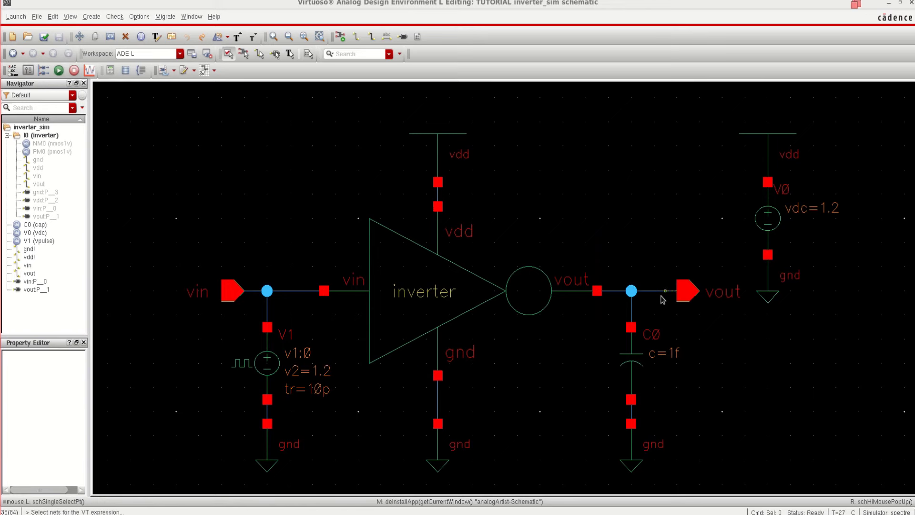
pyautogui.hotkey('alt', 'Tab')
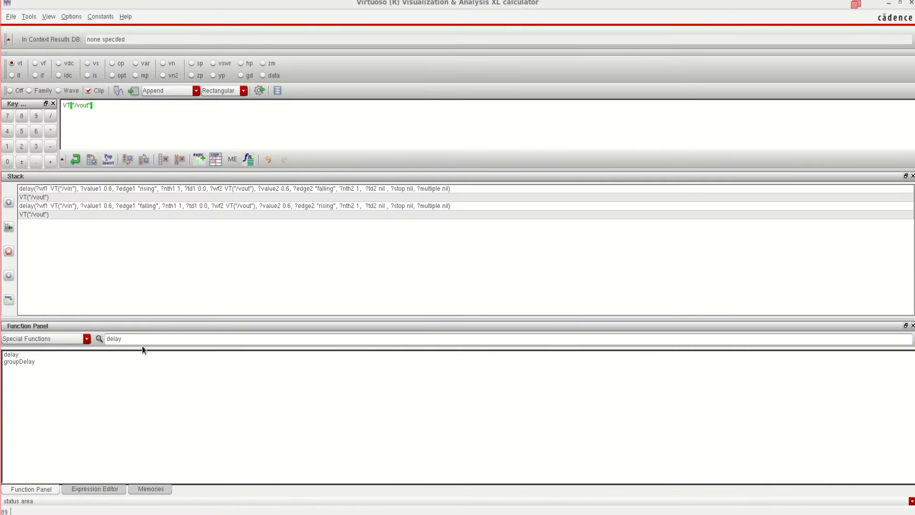
# - In the delay form, set Signal2 to VT("/vout") and change Signal1 to VT("/vin")
pyautogui.click(14, 354)
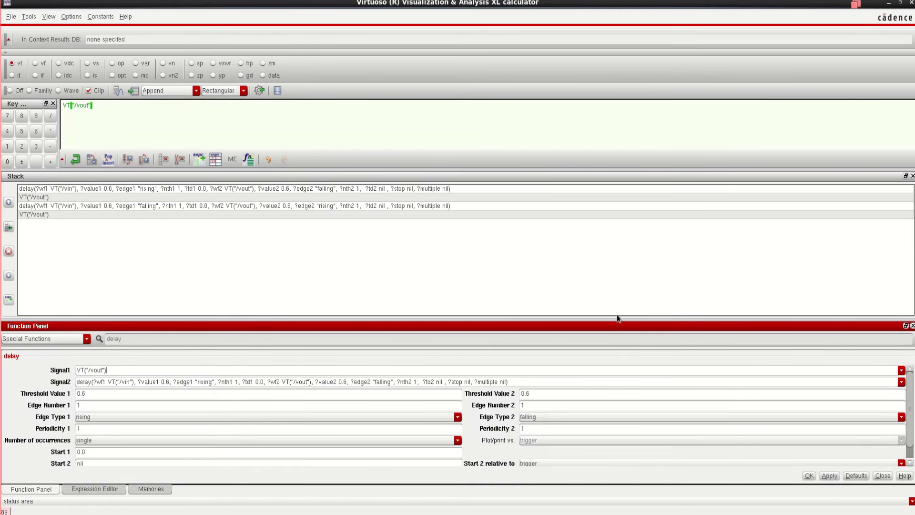
pyautogui.moveTo(623, 316); pyautogui.dragTo(607, 199)
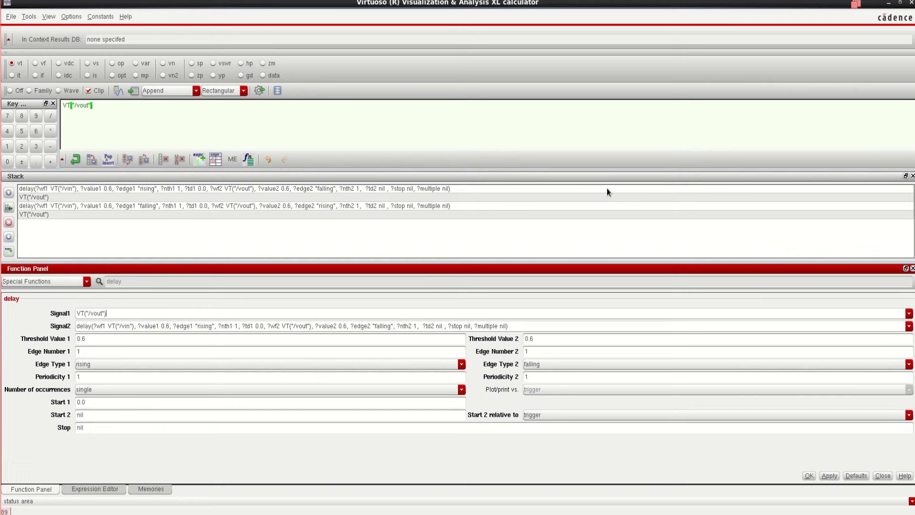
pyautogui.moveTo(537, 327); pyautogui.dragTo(78, 314)
pyautogui.hotkey('ctrl', 'a')
pyautogui.press('BackSpace')
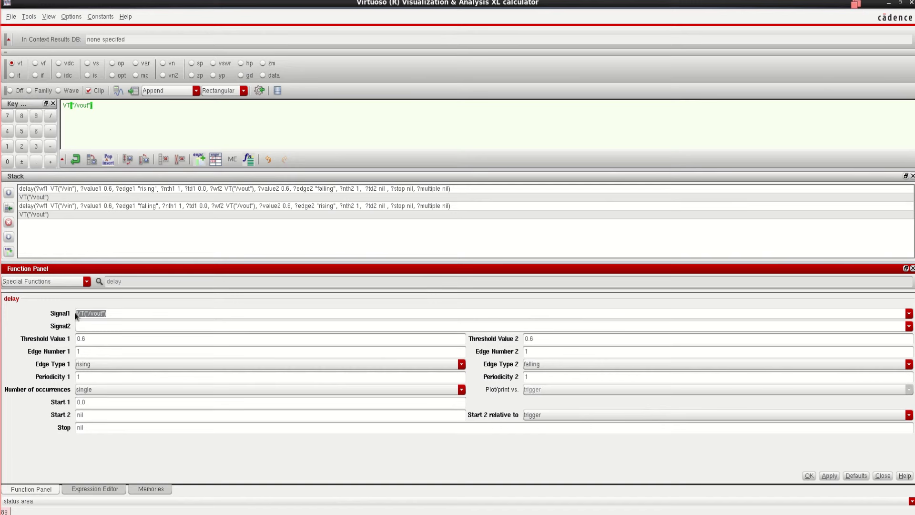
pyautogui.rightClick(83, 318)
pyautogui.click(115, 359)
pyautogui.click(109, 325)
pyautogui.hotkey('ctrl', 'v')
pyautogui.click(100, 313)
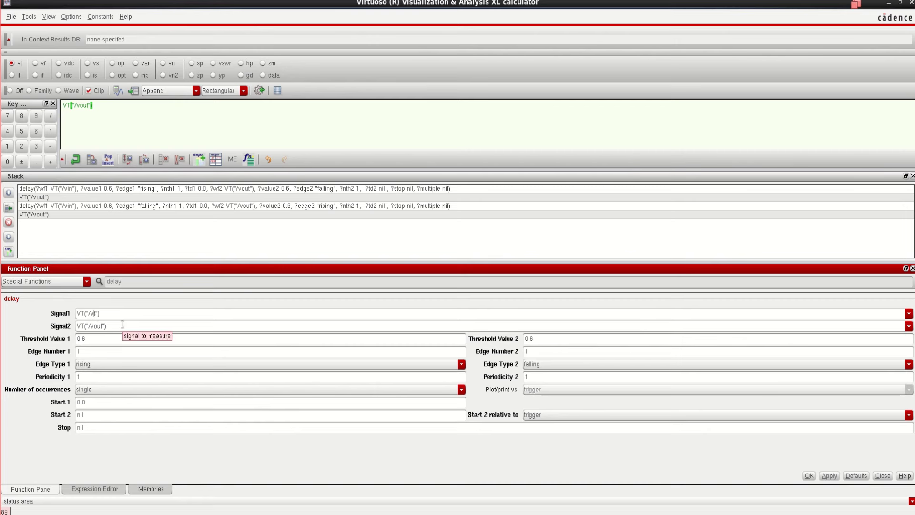
pyautogui.write('n')
# - Set Edge Type 1 to falling and Edge Type 2 to rising, and apply to the buffer
pyautogui.click(97, 364)
pyautogui.click(94, 377)
pyautogui.click(556, 365)
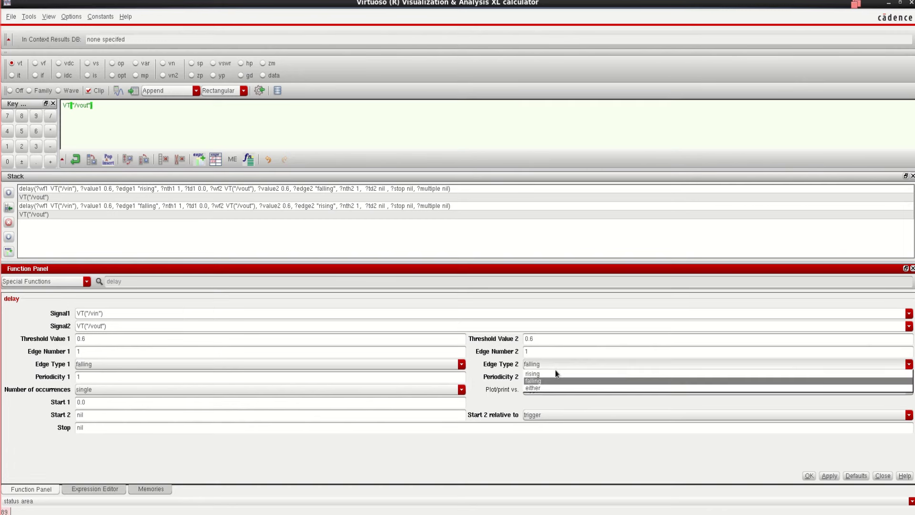
pyautogui.click(553, 373)
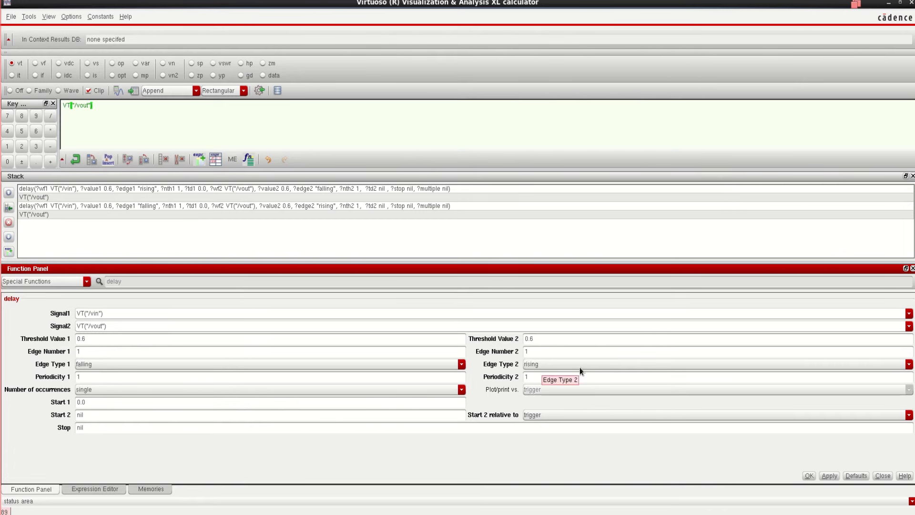
pyautogui.click(808, 475)
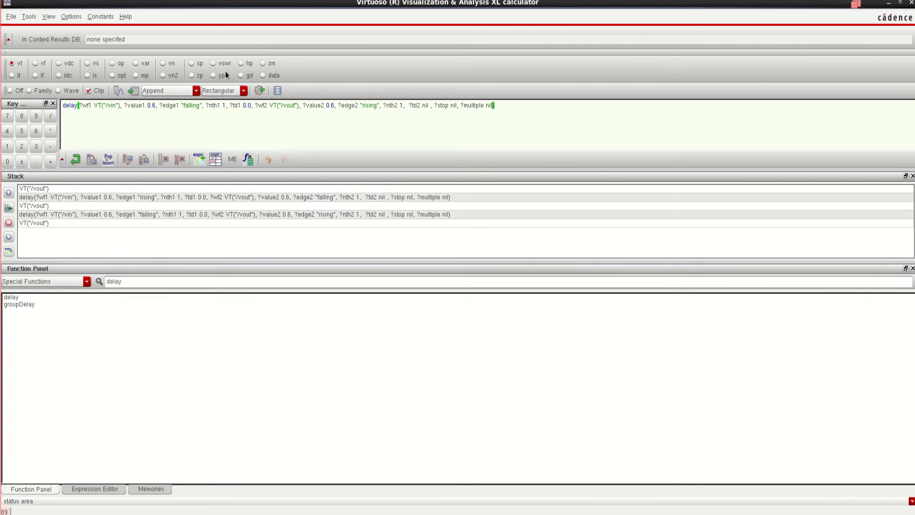
# - Send the vin-falling to vout-rising delay expression to ADE L outputs and minimize the calculator
pyautogui.click(65, 104)
pyautogui.moveTo(66, 105); pyautogui.dragTo(522, 116)
pyautogui.click(523, 115)
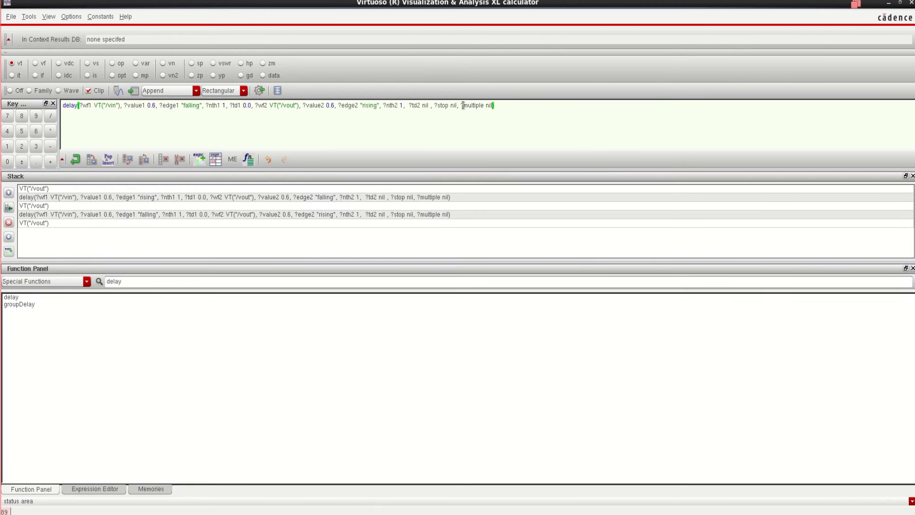
pyautogui.click(261, 96)
pyautogui.click(887, 4)
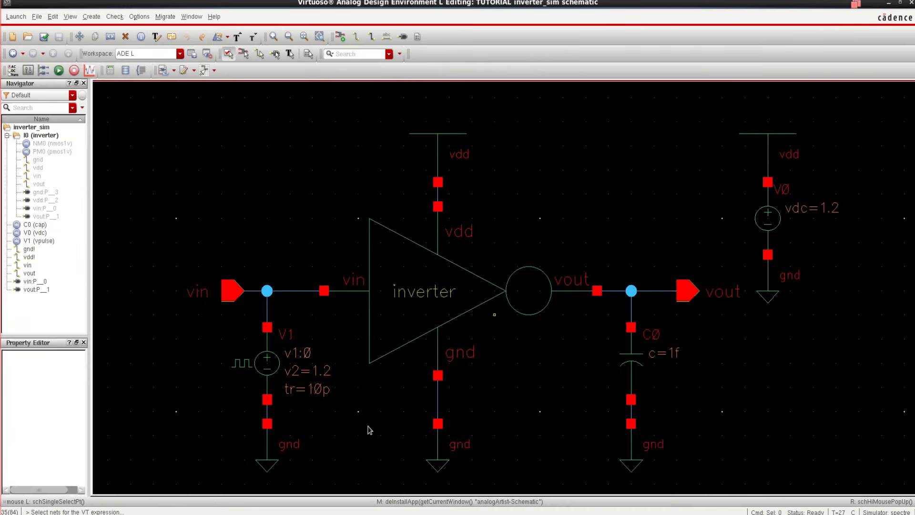
pyautogui.moveTo(95, 514)
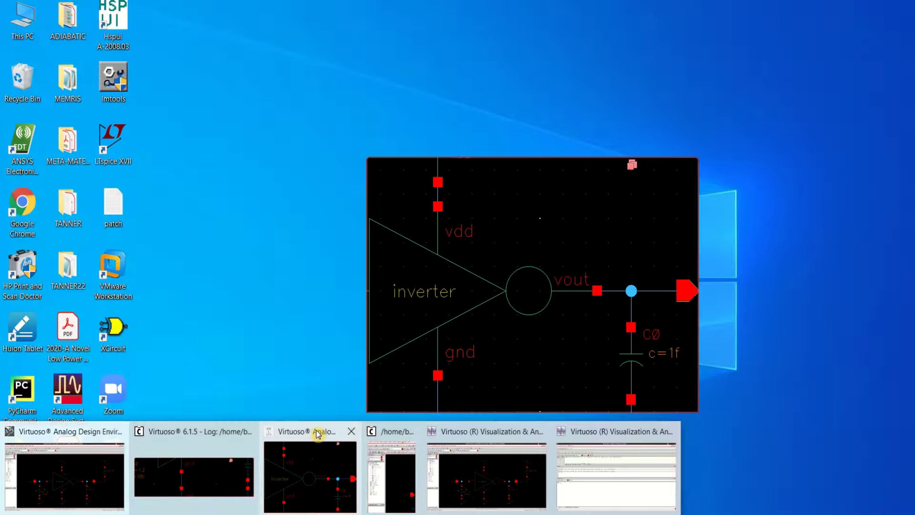
# - Name the fourth ADE L output, the falling-input delay, tpdr
pyautogui.click(315, 436)
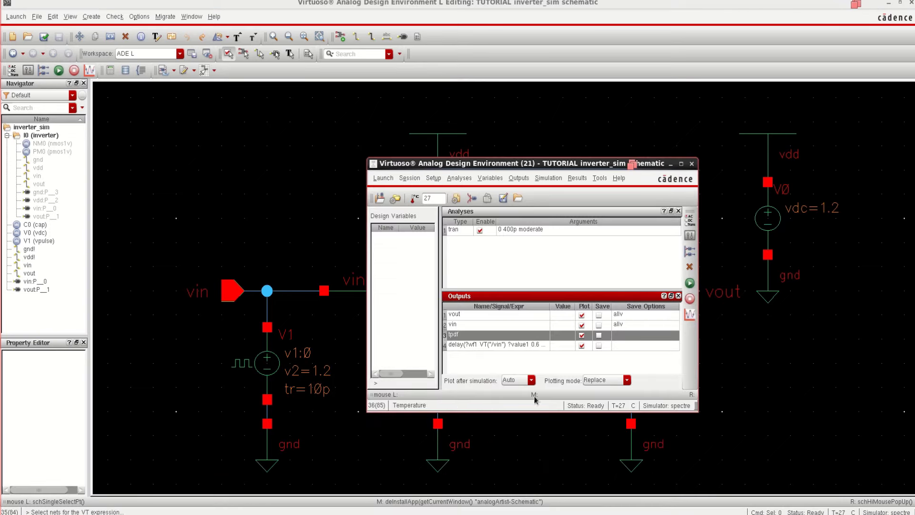
pyautogui.click(483, 346)
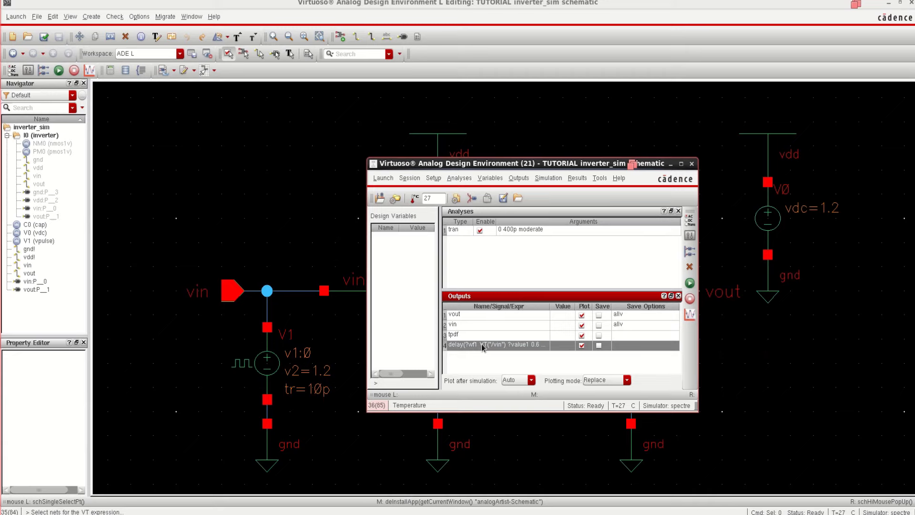
pyautogui.rightClick(482, 346)
pyautogui.click(490, 349)
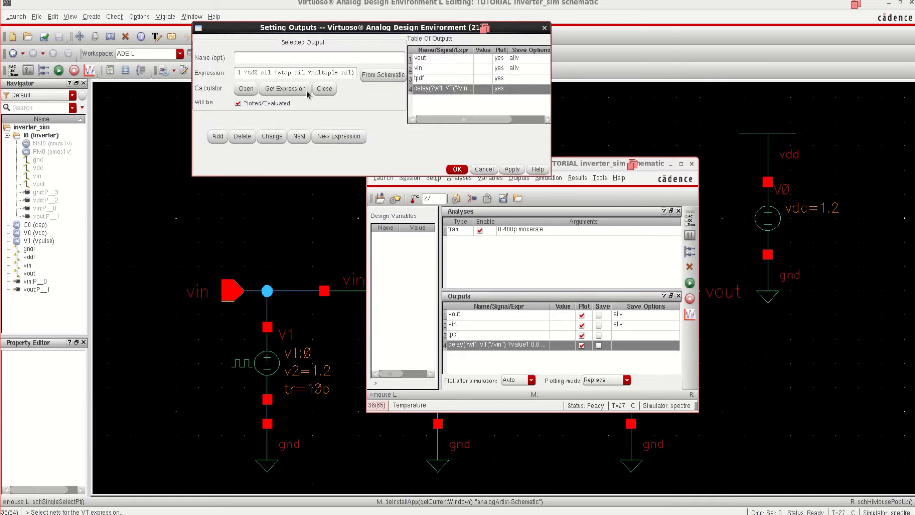
pyautogui.click(296, 59)
pyautogui.click(457, 169)
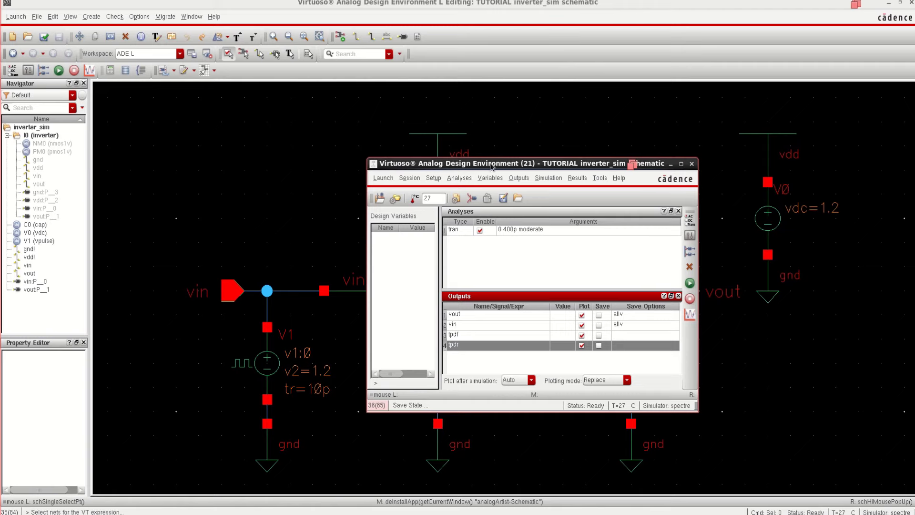
# - Enlarge the ADE L window, widen the Outputs pane, and Netlist and Run the transient simulation
pyautogui.moveTo(481, 163); pyautogui.dragTo(364, 129)
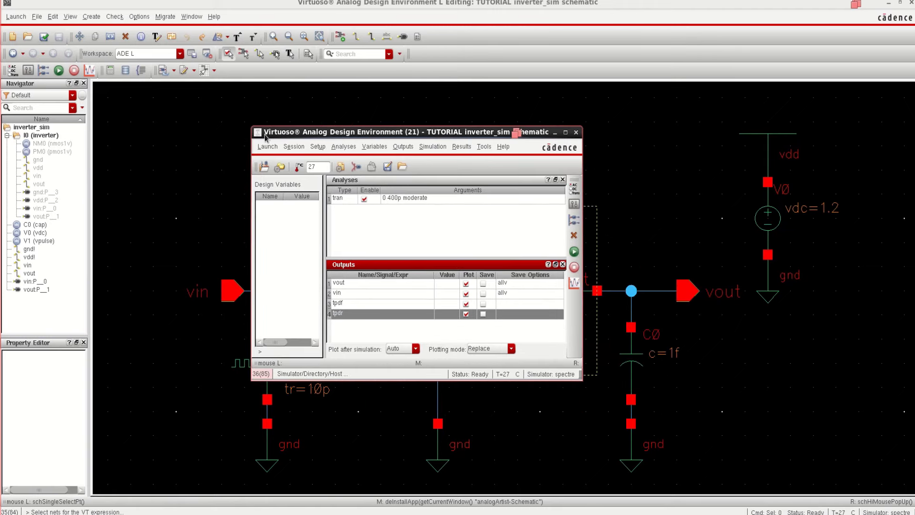
pyautogui.moveTo(256, 129); pyautogui.dragTo(161, 114)
pyautogui.moveTo(323, 220); pyautogui.dragTo(228, 211)
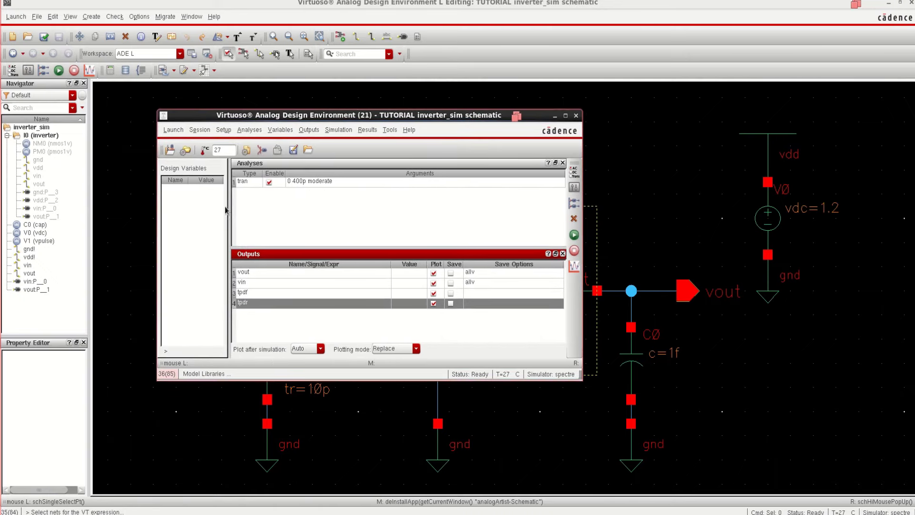
pyautogui.click(574, 235)
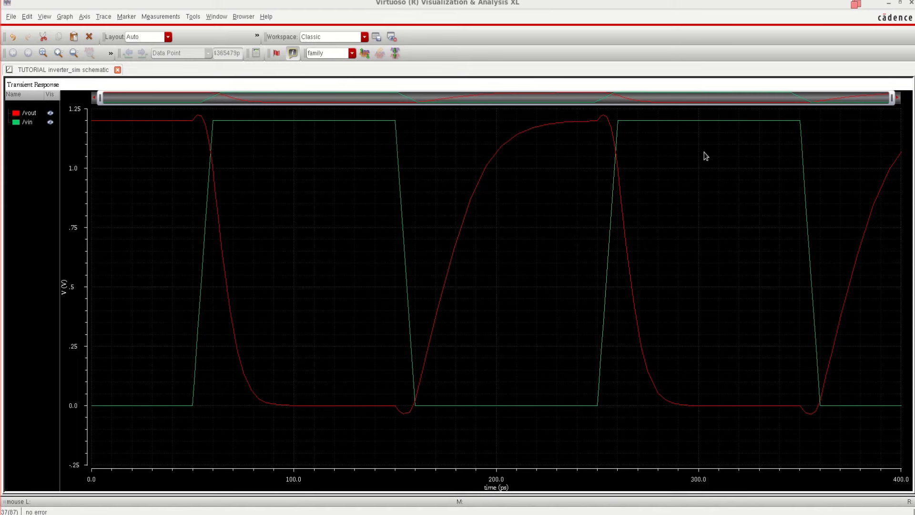
# - Minimize the waveform window, check tpdf 10.4148p and tpdr 22.2403p in Outputs, and maximize ADE L
pyautogui.click(888, 4)
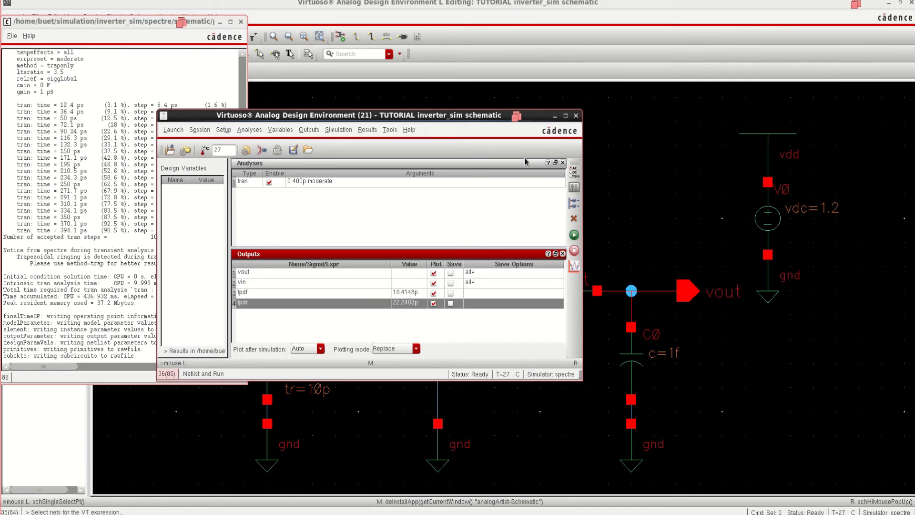
pyautogui.click(413, 294)
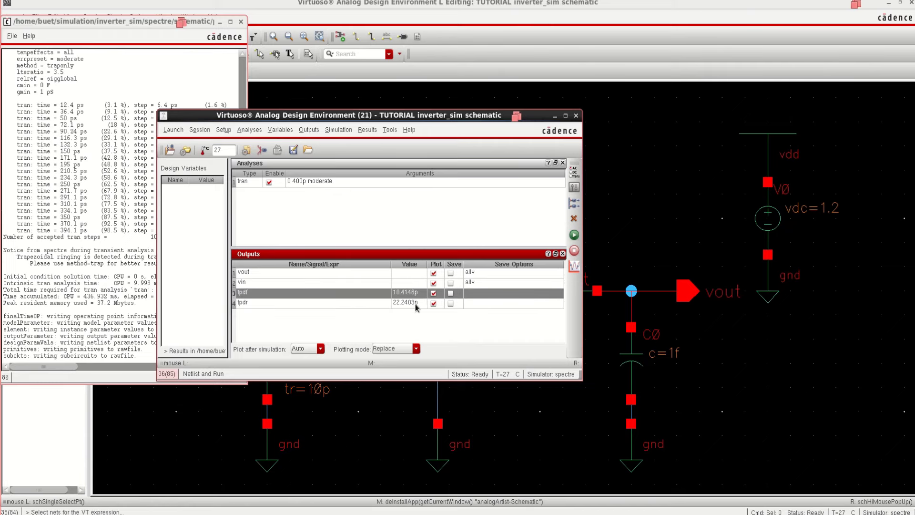
pyautogui.click(410, 311)
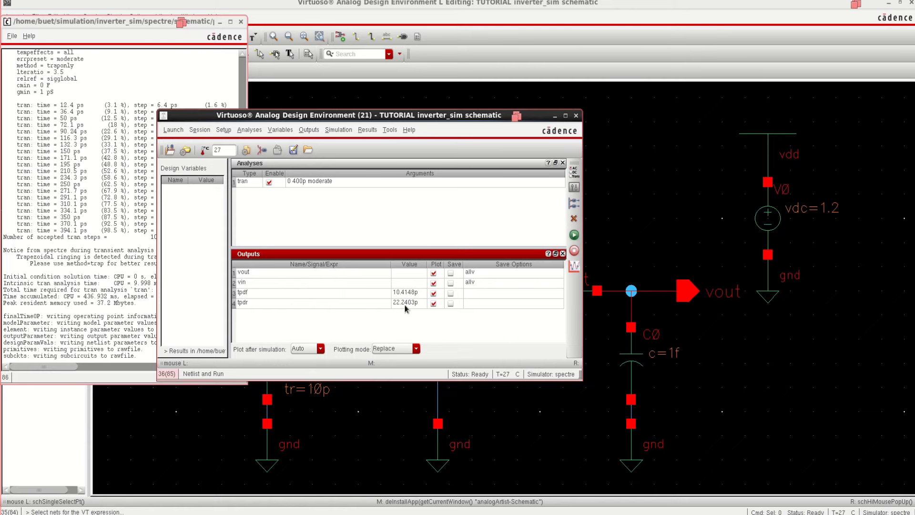
pyautogui.click(565, 115)
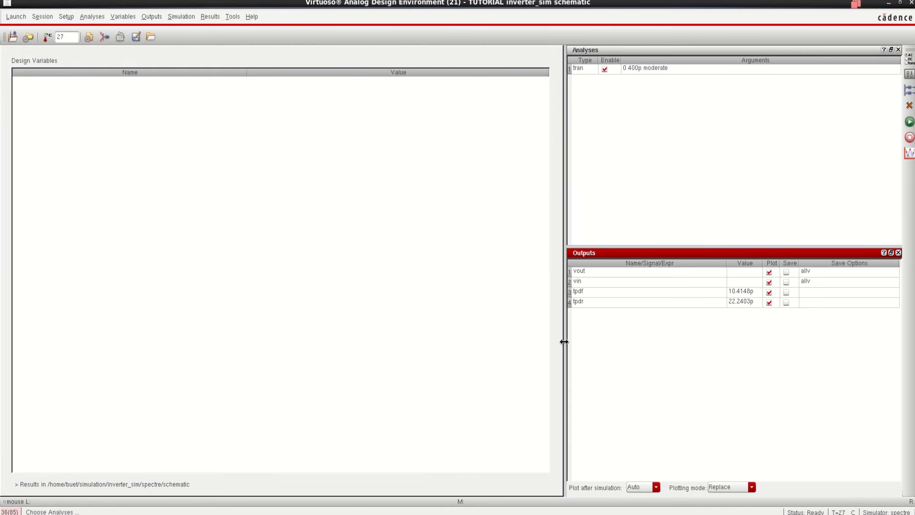
# - Widen the Analyses and Outputs panes, then minimize the ADE L session window
pyautogui.moveTo(564, 342); pyautogui.dragTo(221, 333)
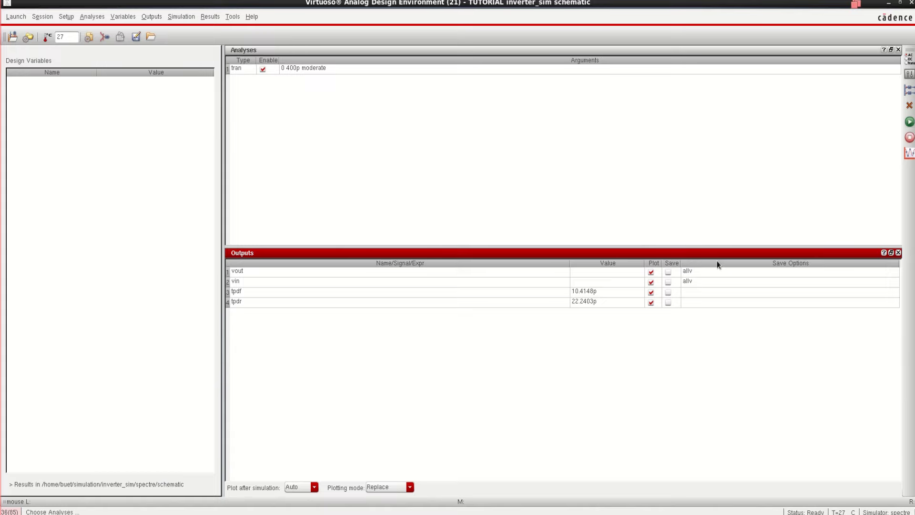
pyautogui.click(889, 2)
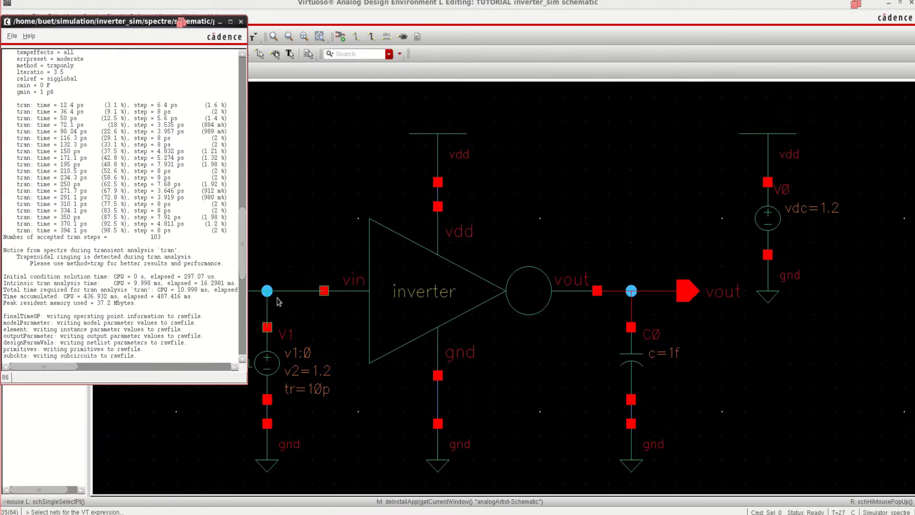
# - Select the vin and vout nets in the inverter_sim schematic
pyautogui.click(266, 288)
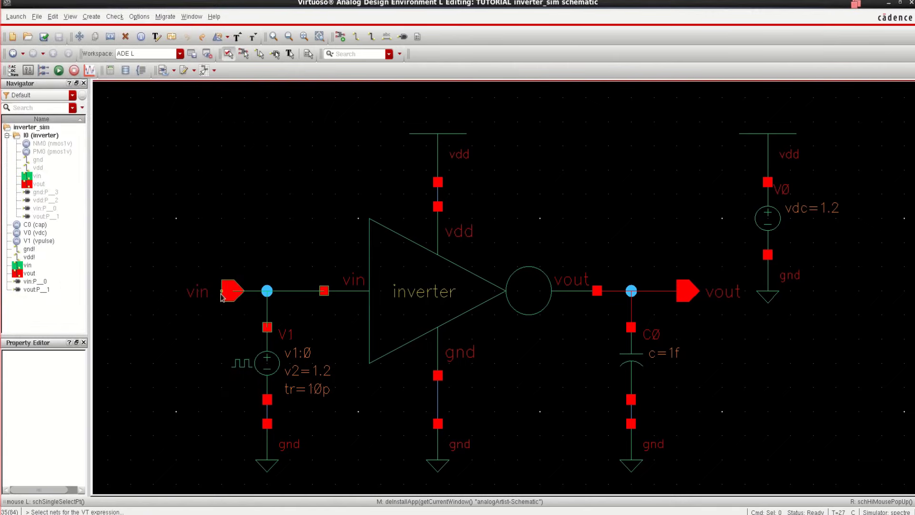
pyautogui.click(296, 291)
pyautogui.click(659, 292)
# - Close the calculator and bring the inverter_sim schematic in front of the spectre log
pyautogui.hotkey('alt', 'Tab')
pyautogui.hotkey('alt', 'Tab')
pyautogui.hotkey('alt', 'Tab')
pyautogui.hotkey('alt', 'Tab')
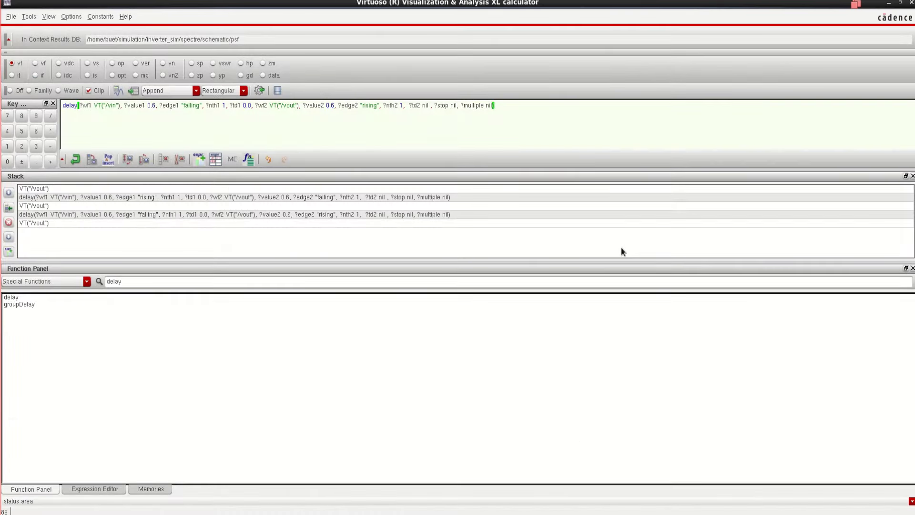
pyautogui.click(911, 3)
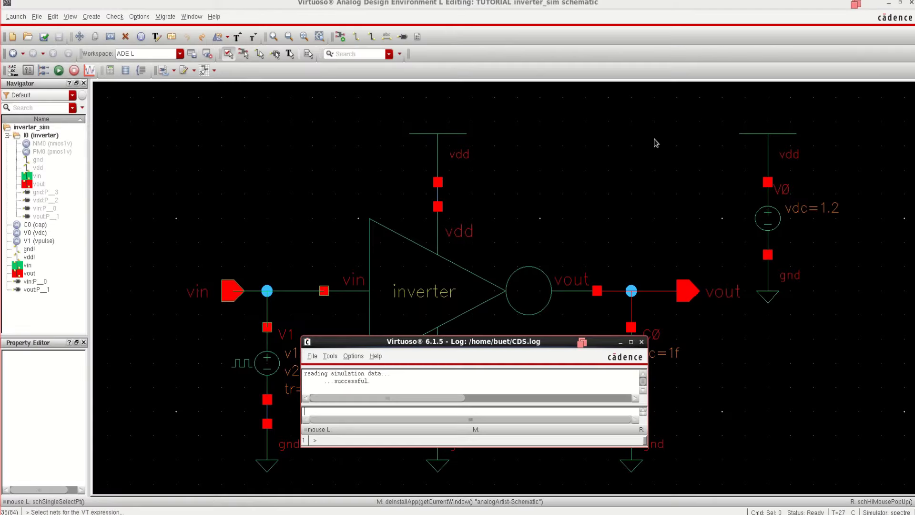
pyautogui.click(640, 180)
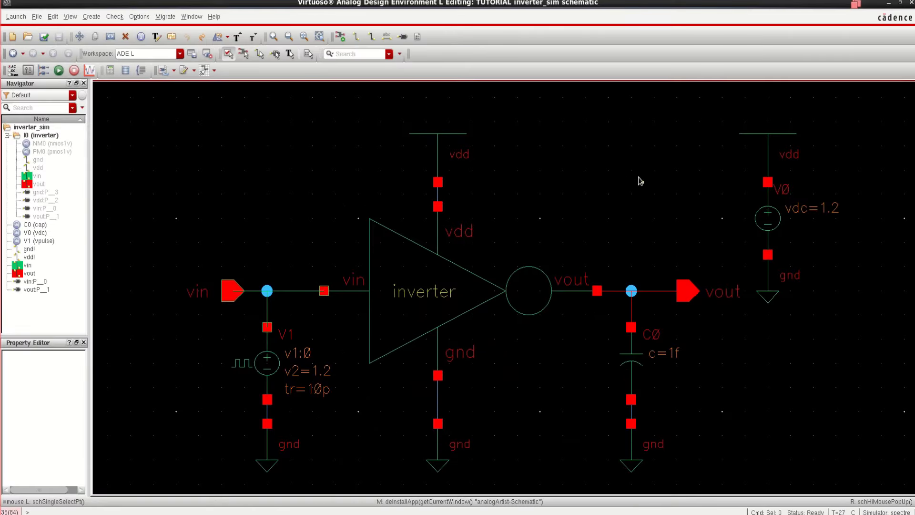